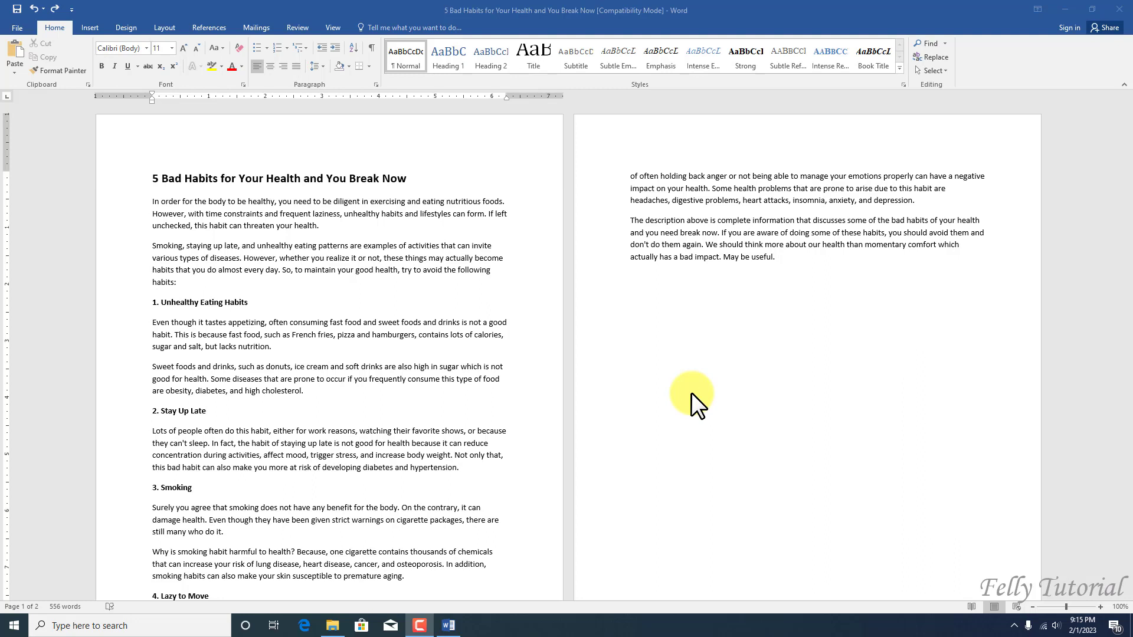
Open Word Options on the Quick Access Toolbar page, which holds Save, Undo and Redo.
click(404, 308)
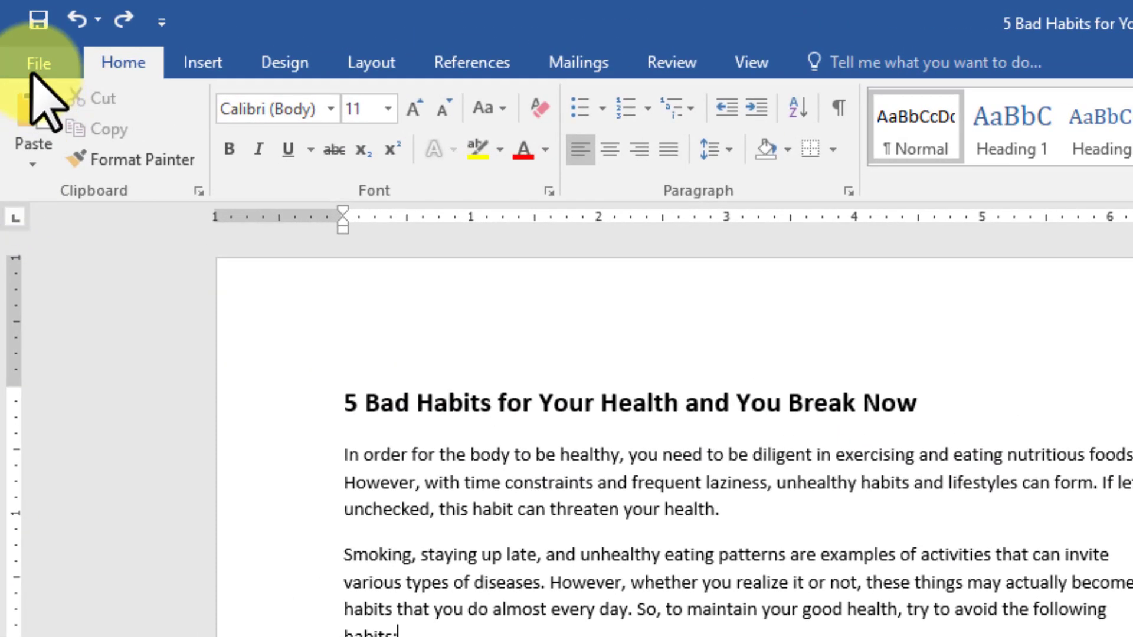
click(32, 68)
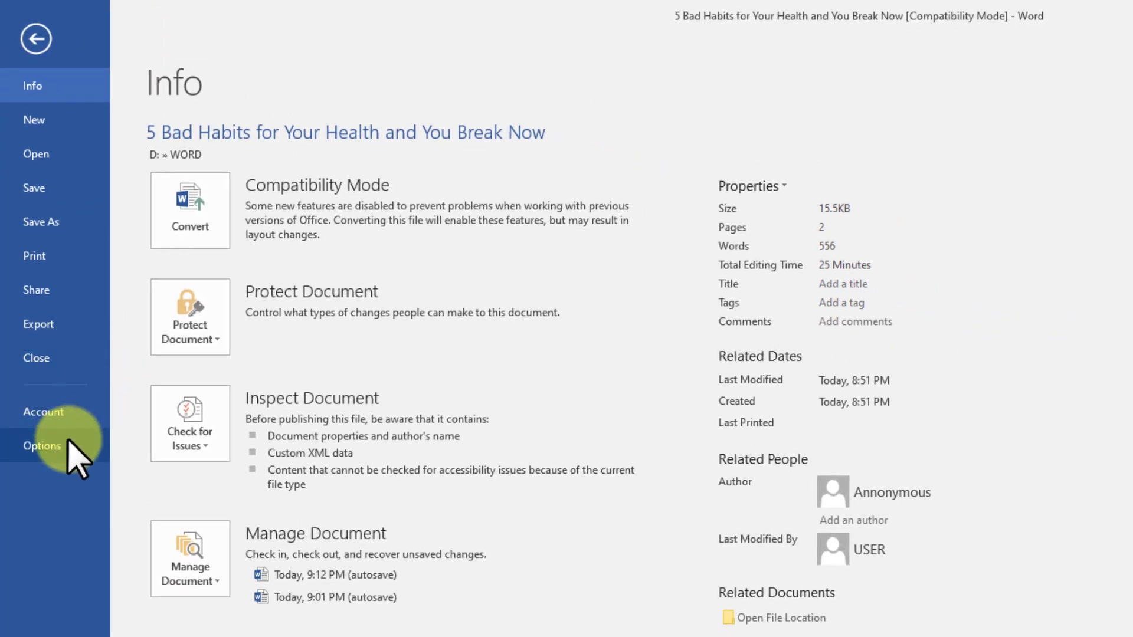
click(67, 443)
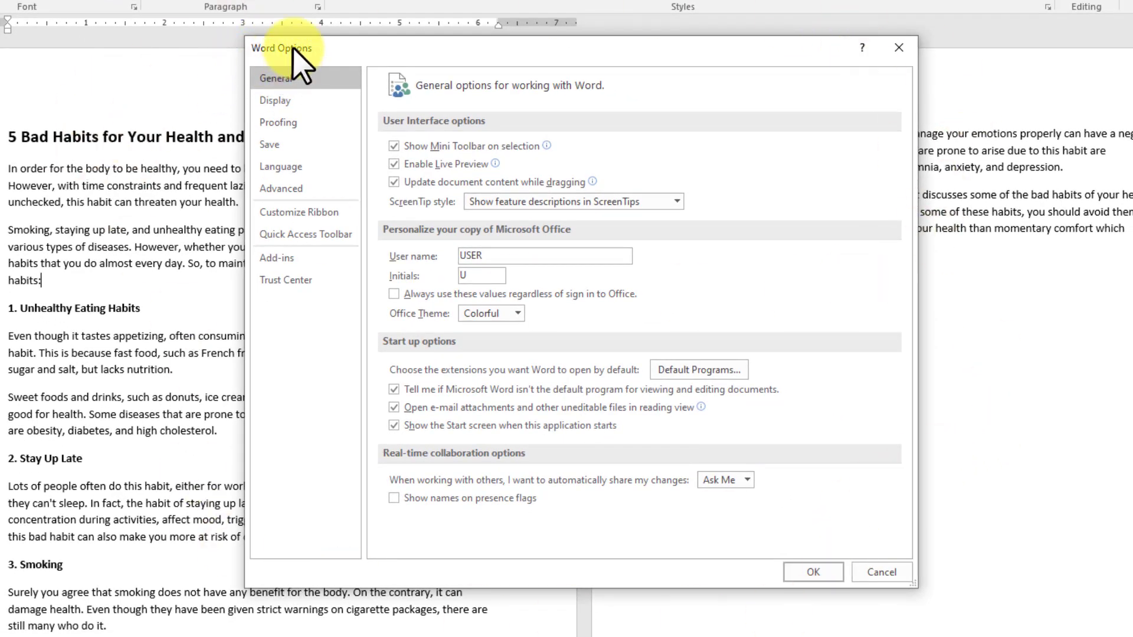
click(334, 234)
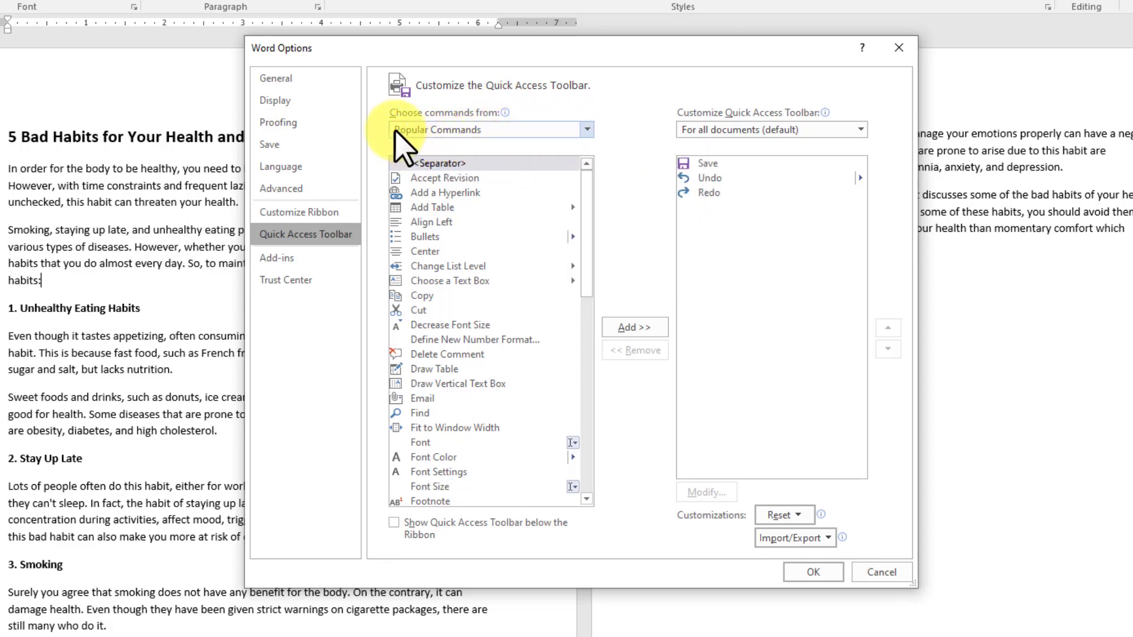
click(587, 130)
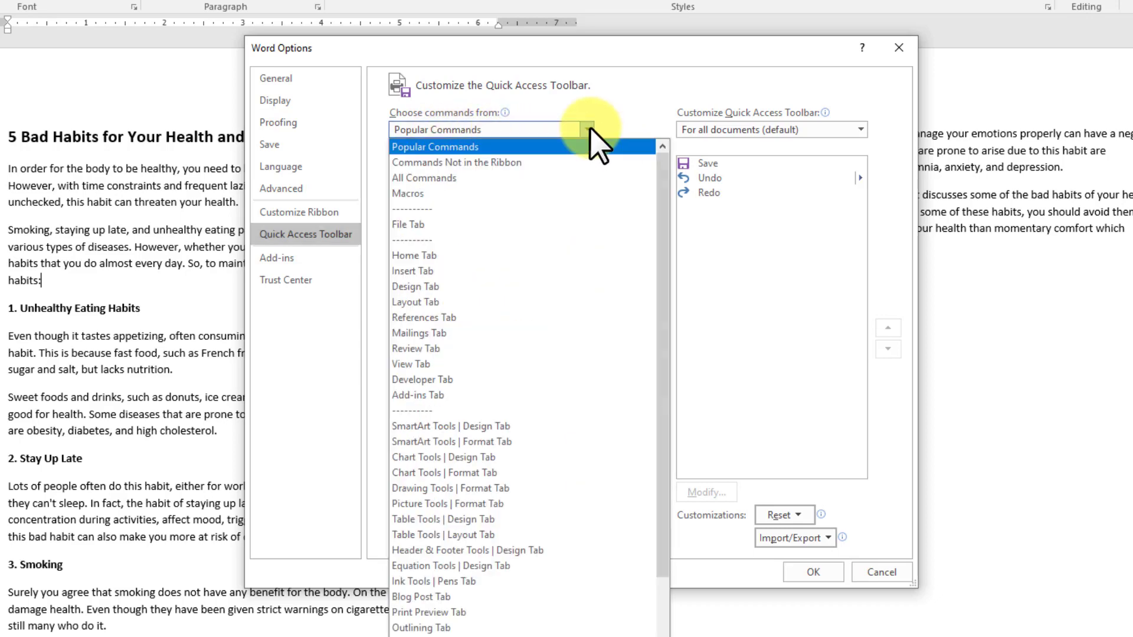
Switch the command source to All Commands and scroll down to Send to Microsoft PowerPoint.
click(448, 174)
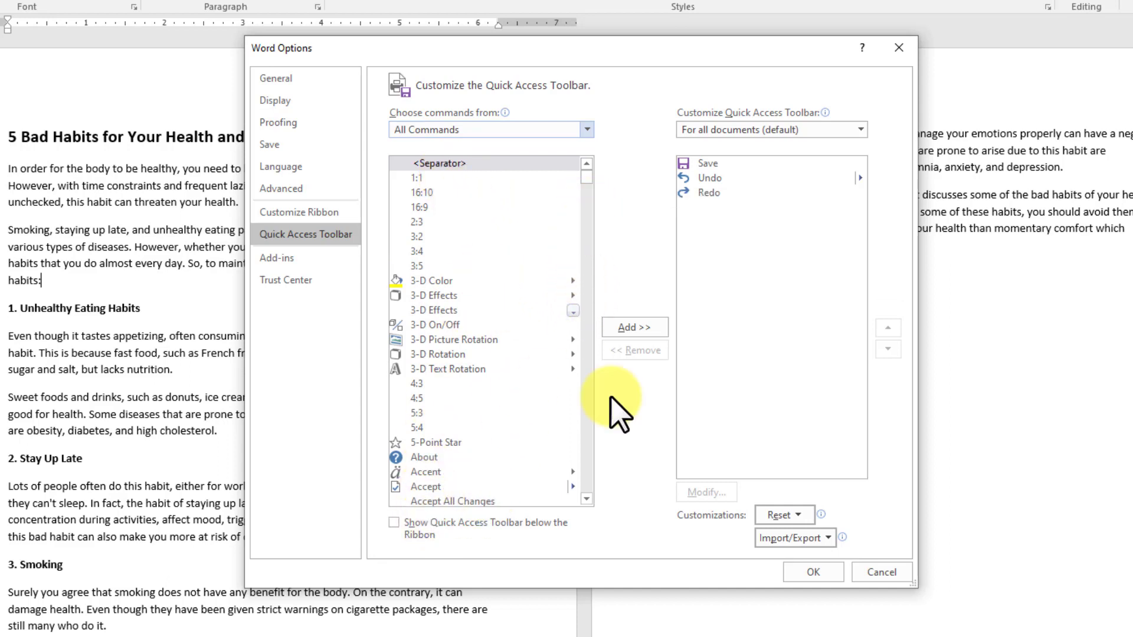
click(586, 500)
click(585, 499)
click(586, 499)
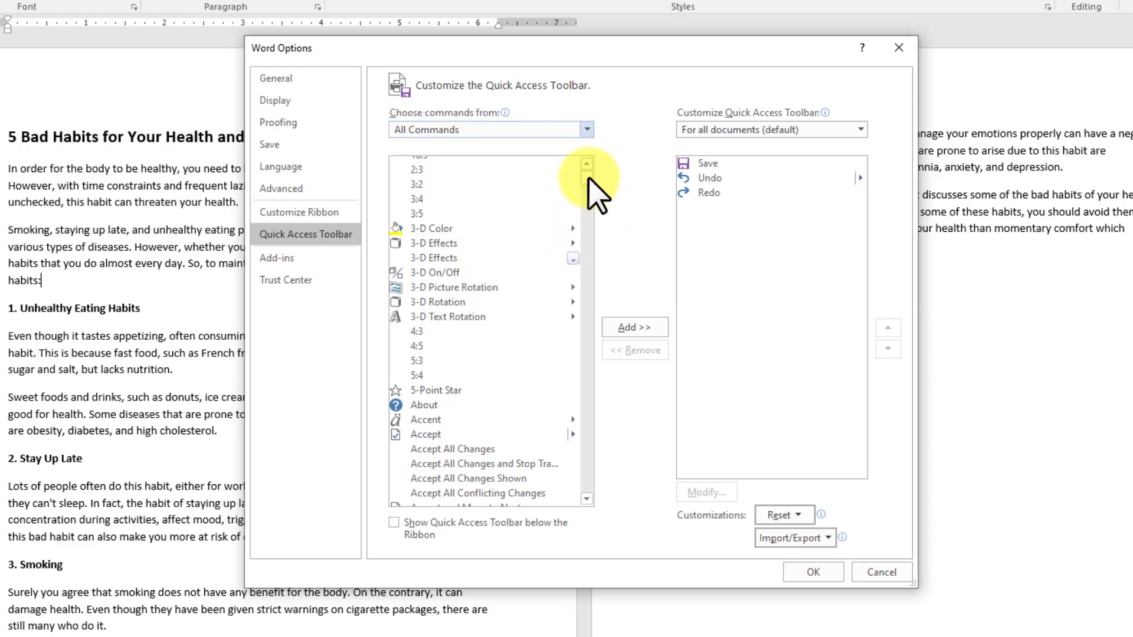
scroll(588, 184, down, 10)
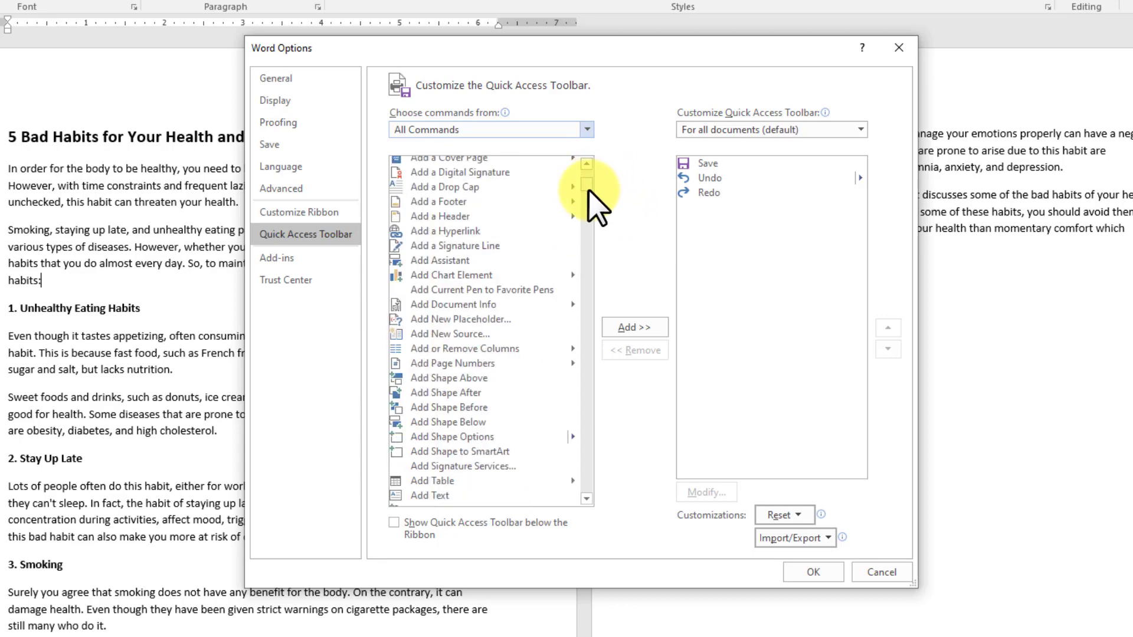
drag(590, 186, 620, 421)
scroll(495, 307, up, 3)
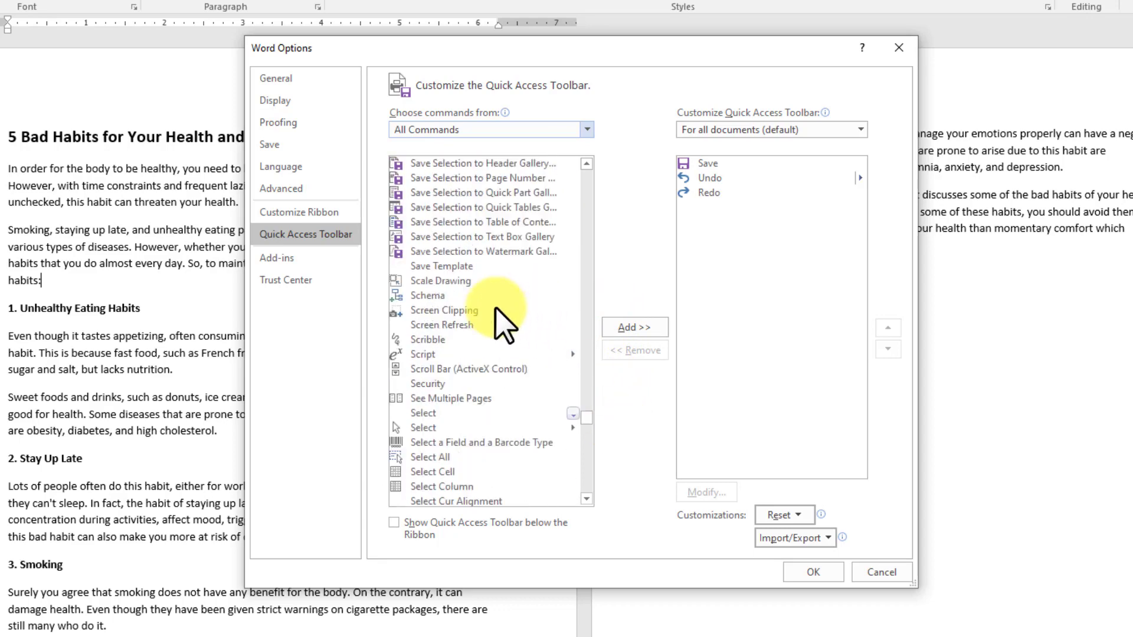
scroll(491, 305, down, 5)
scroll(495, 319, down, 8)
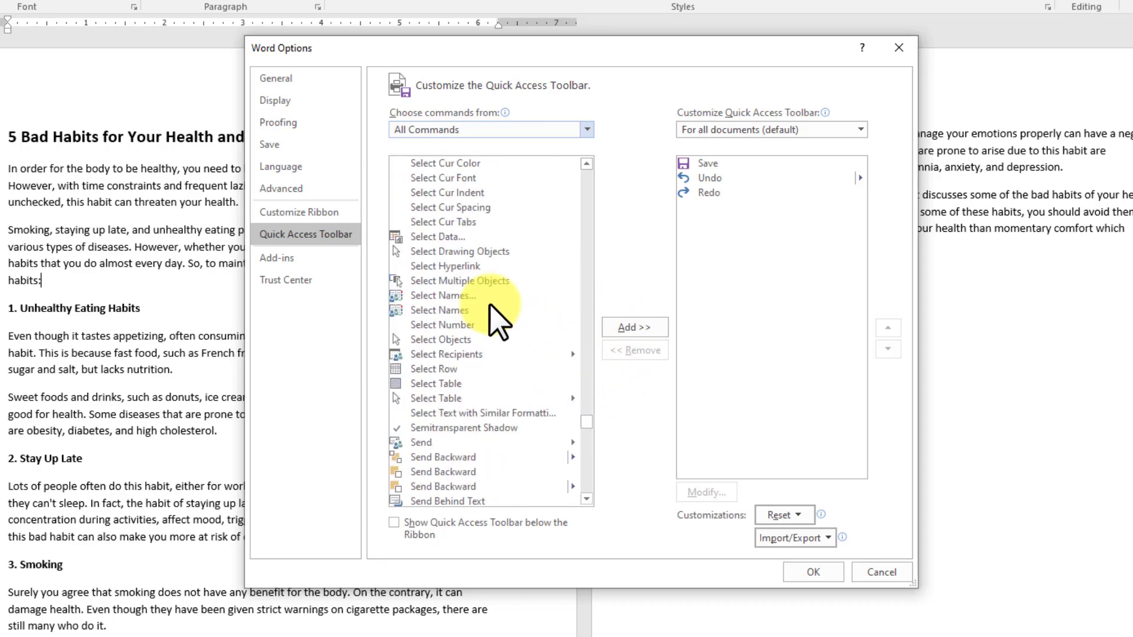
scroll(466, 353, down, 2)
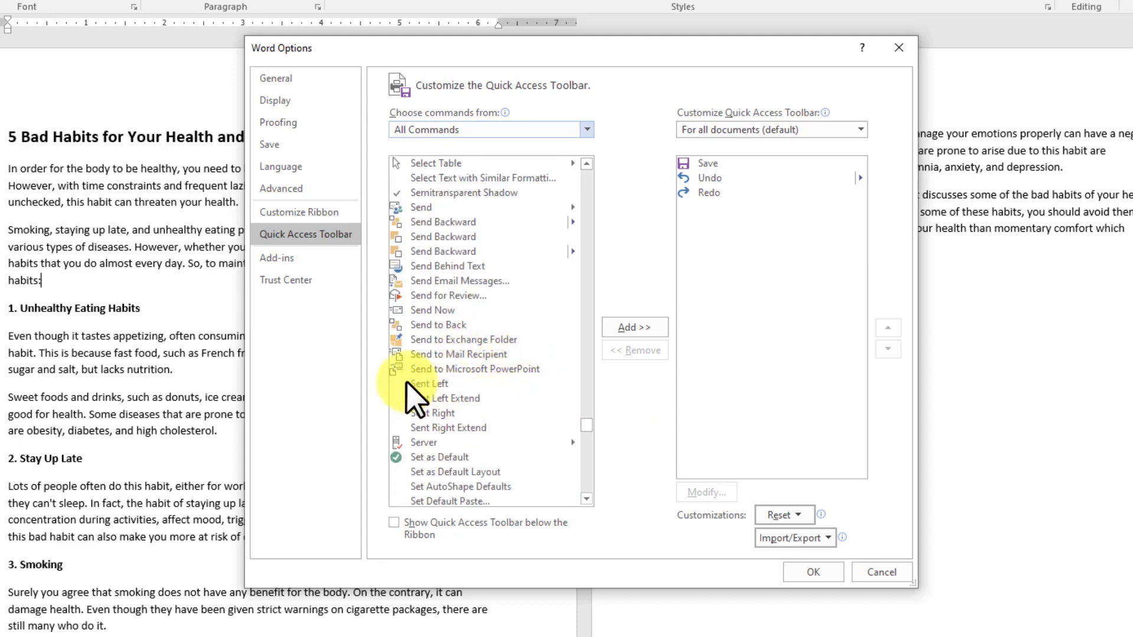
Add Send to Microsoft PowerPoint to the Quick Access Toolbar and confirm with OK.
click(489, 369)
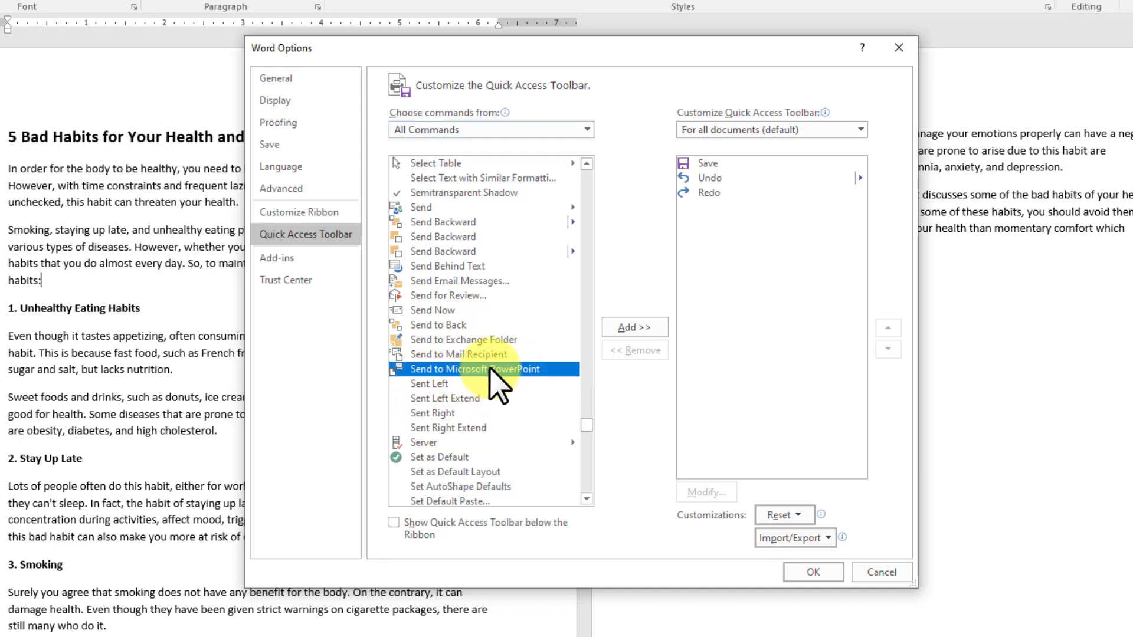
double_click(489, 369)
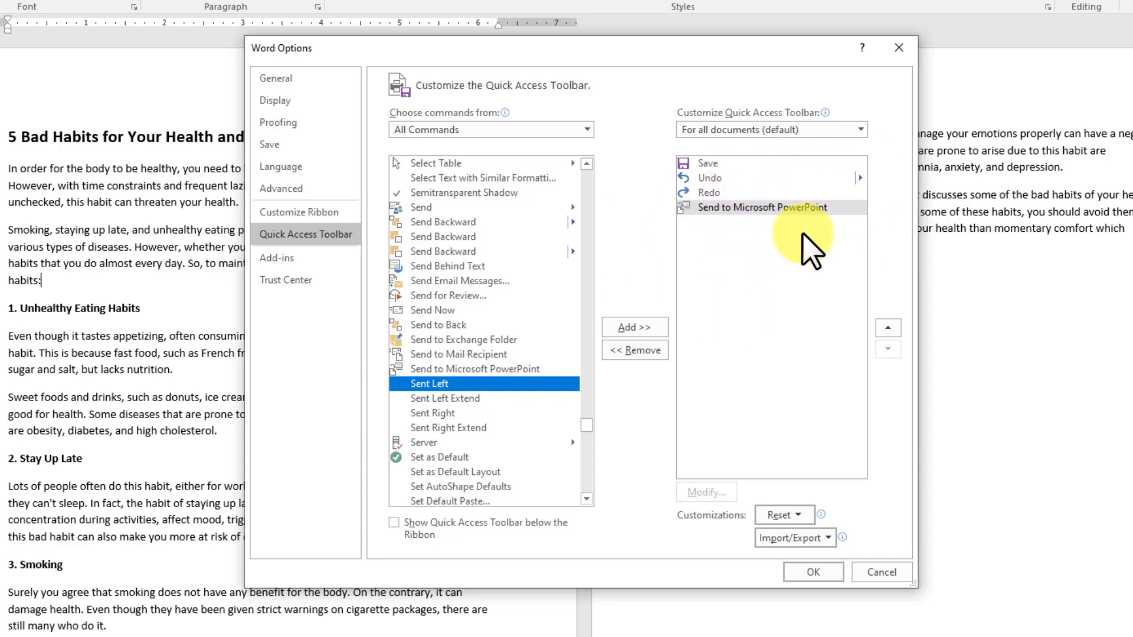
click(829, 573)
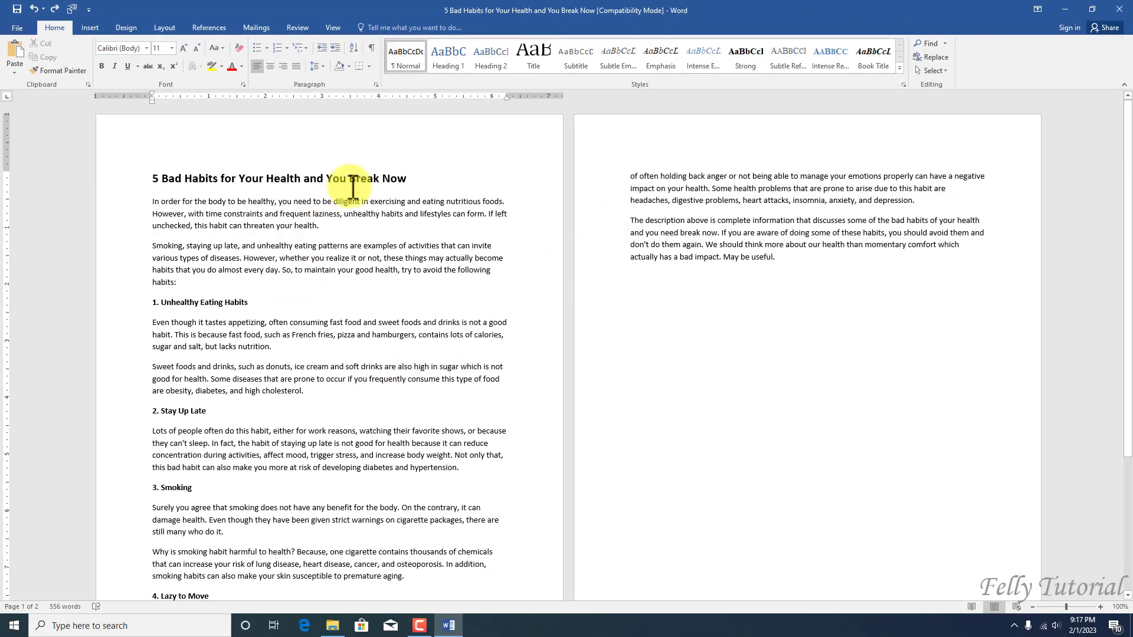
click(429, 289)
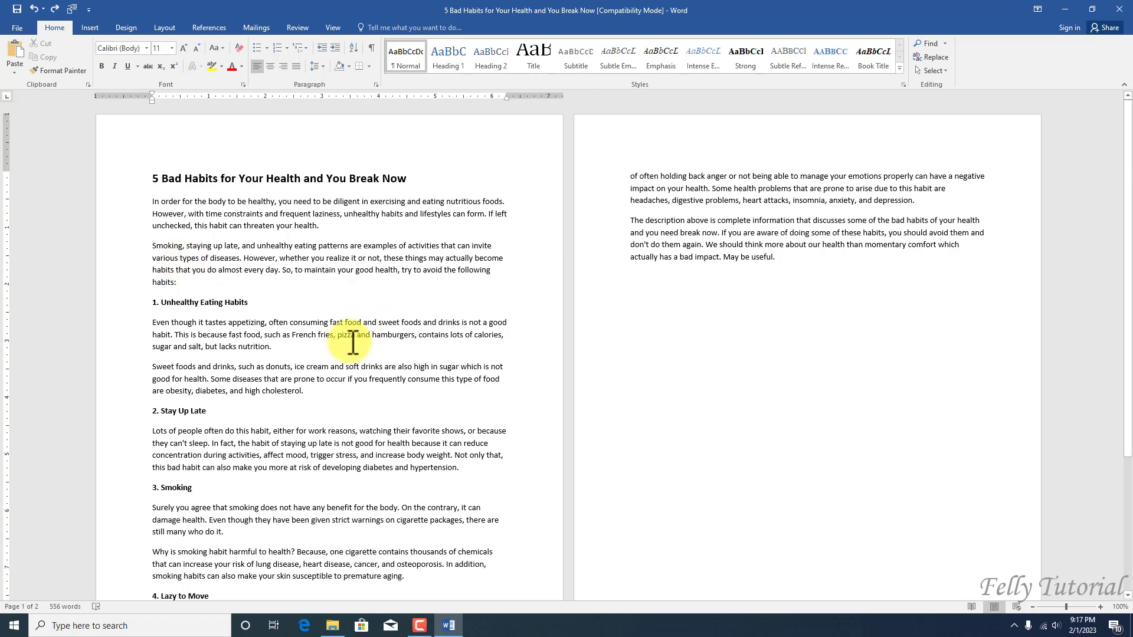
scroll(373, 351, down, 4)
scroll(371, 355, up, 1)
scroll(372, 357, up, 3)
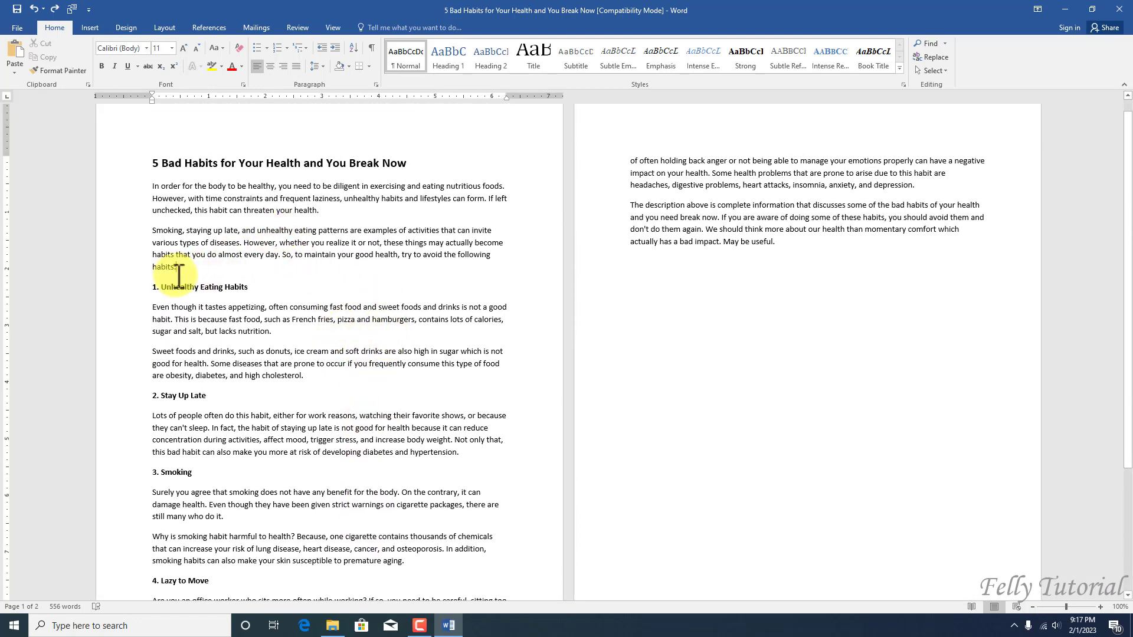
drag(187, 269, 149, 163)
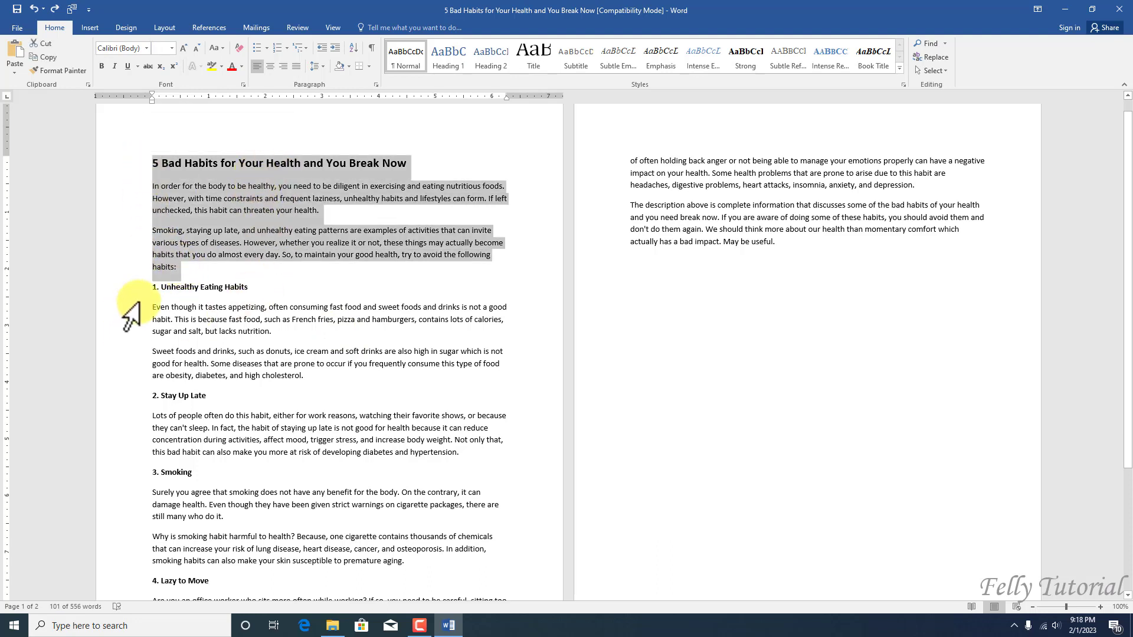
click(133, 287)
drag(195, 313, 316, 374)
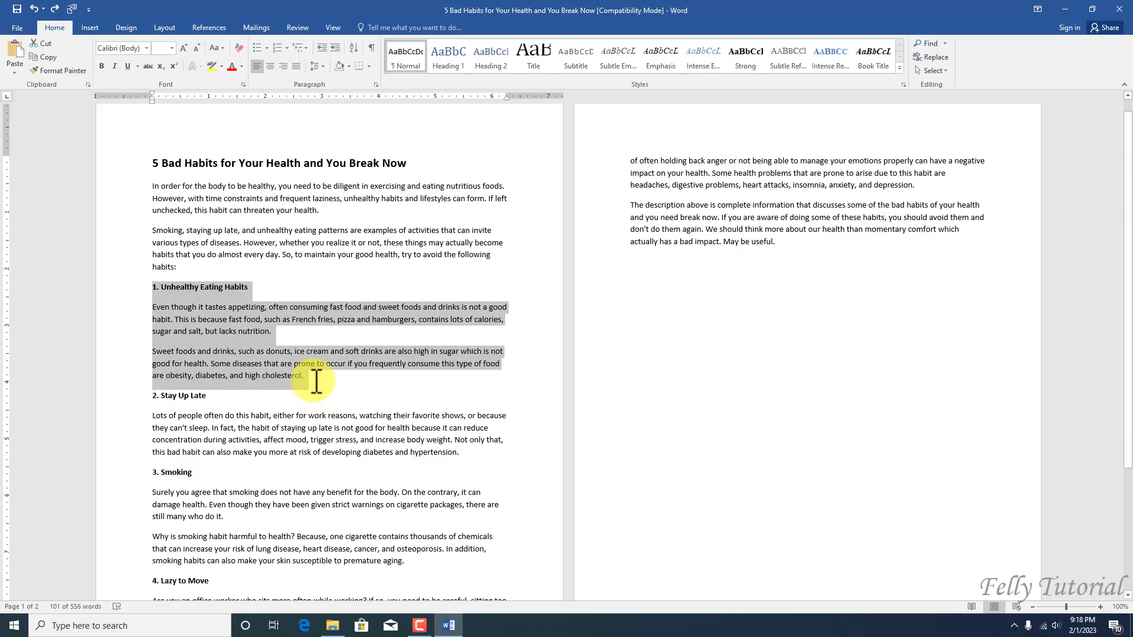
scroll(75, 341, down, 3)
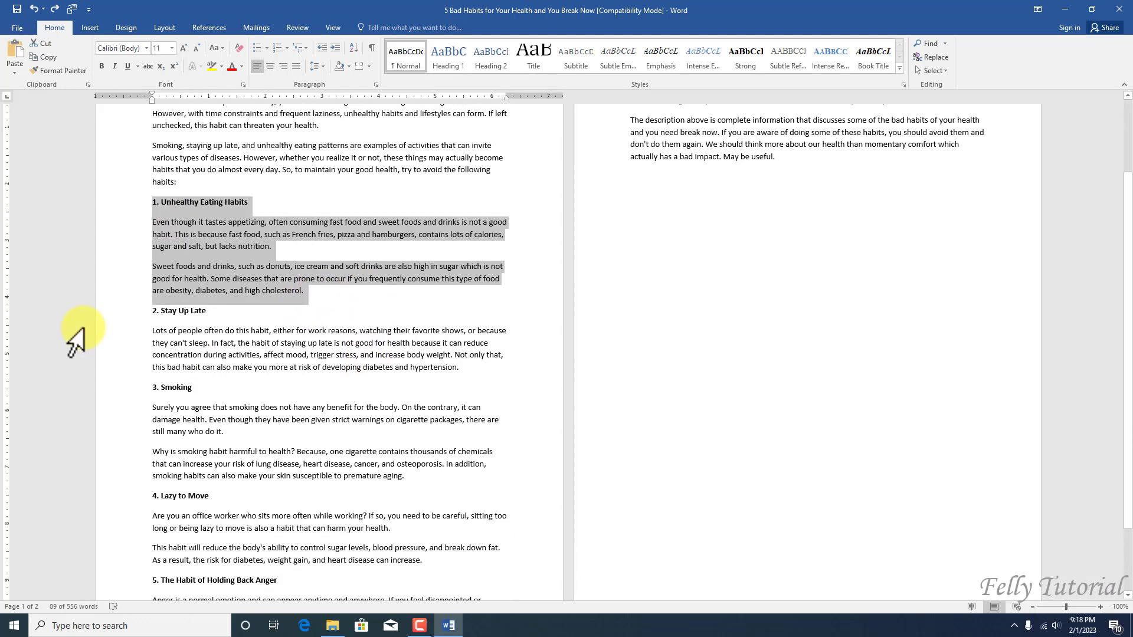
click(153, 310)
drag(154, 310, 466, 367)
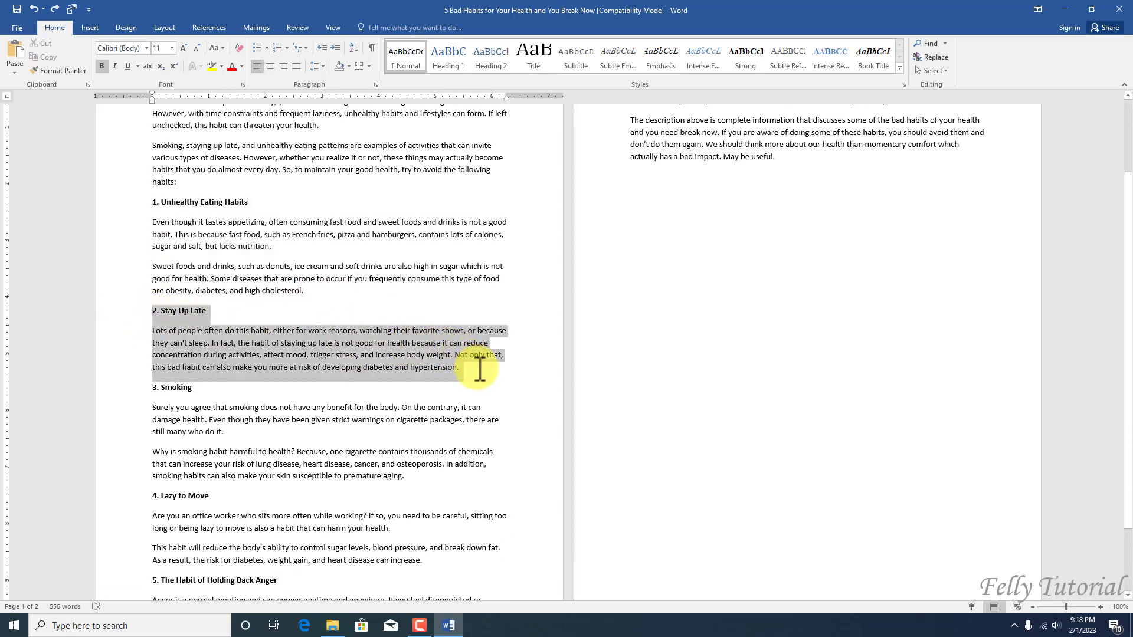
drag(154, 388, 413, 479)
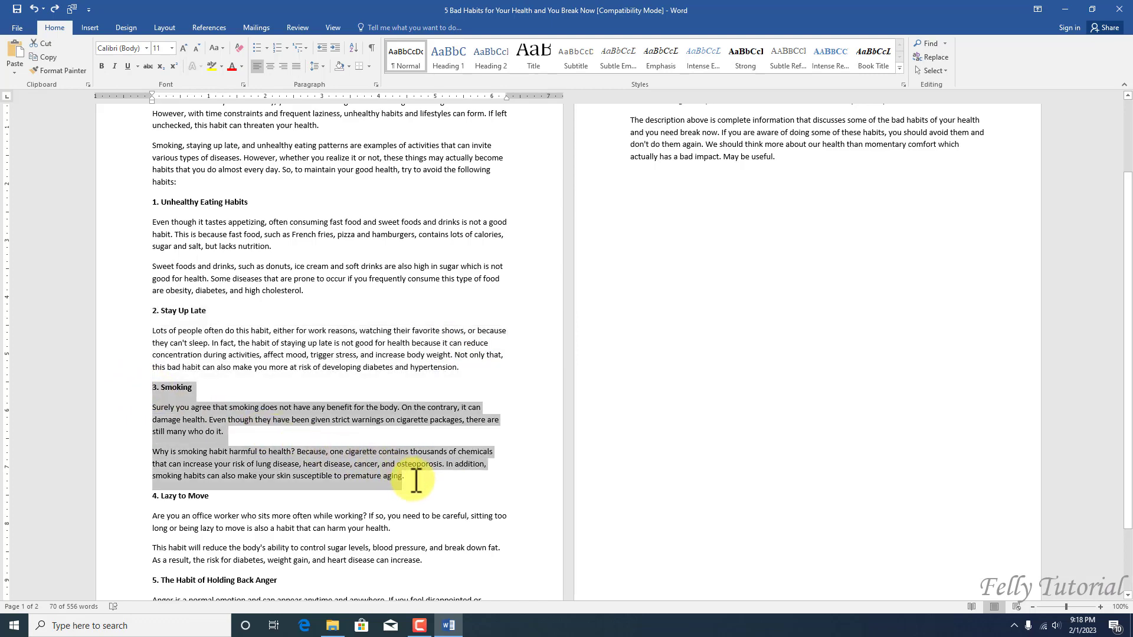
scroll(241, 363, down, 3)
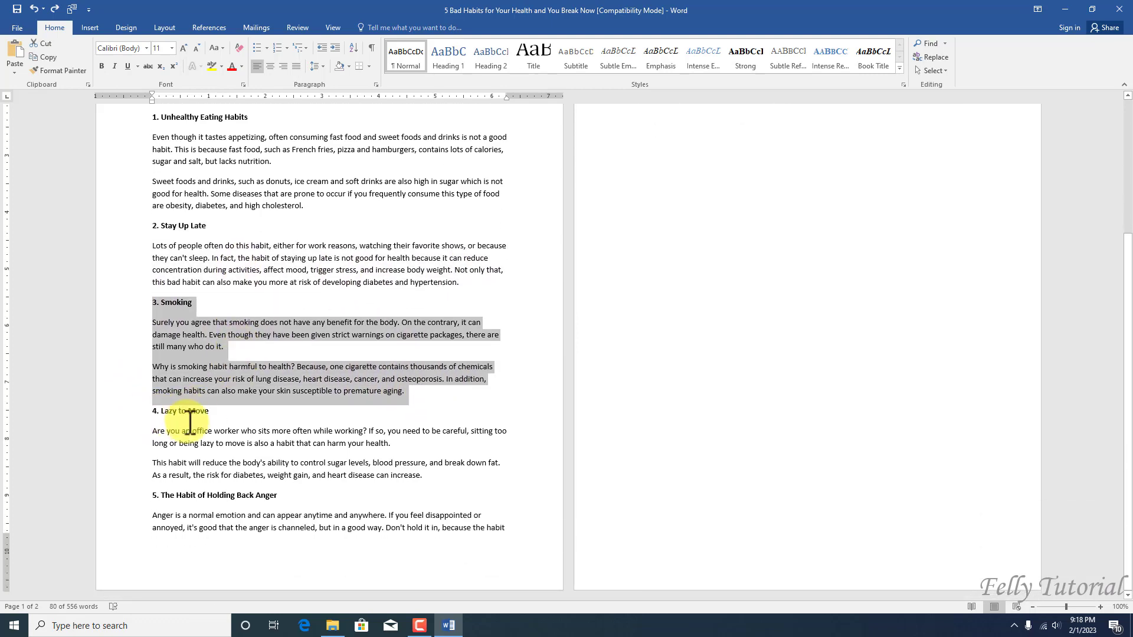
drag(154, 412, 374, 505)
click(159, 498)
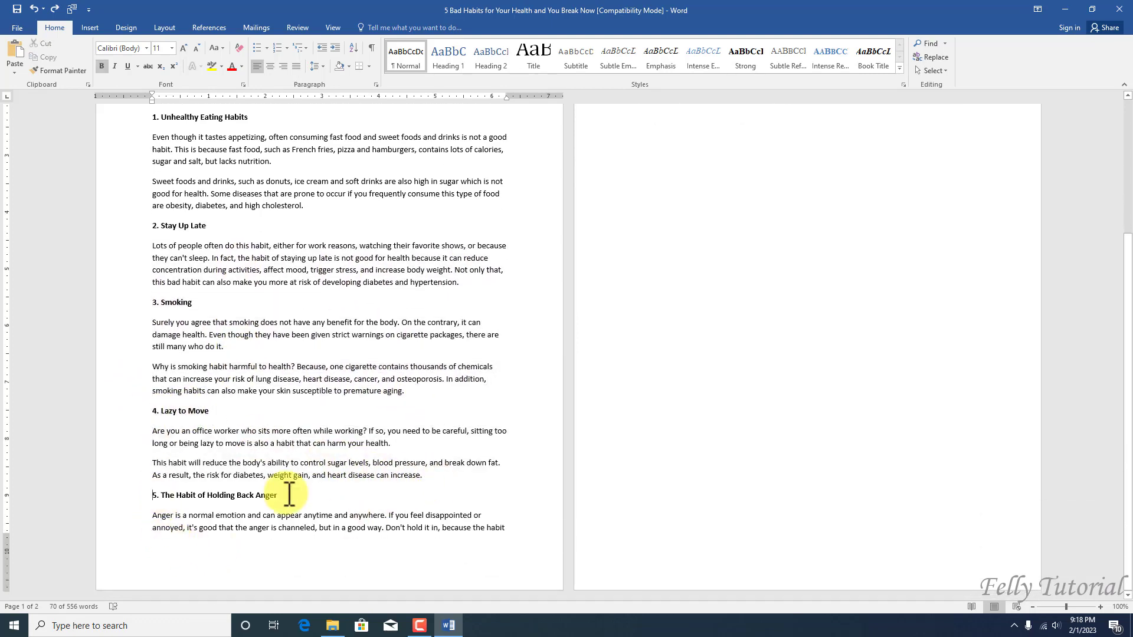
scroll(568, 380, up, 5)
click(721, 220)
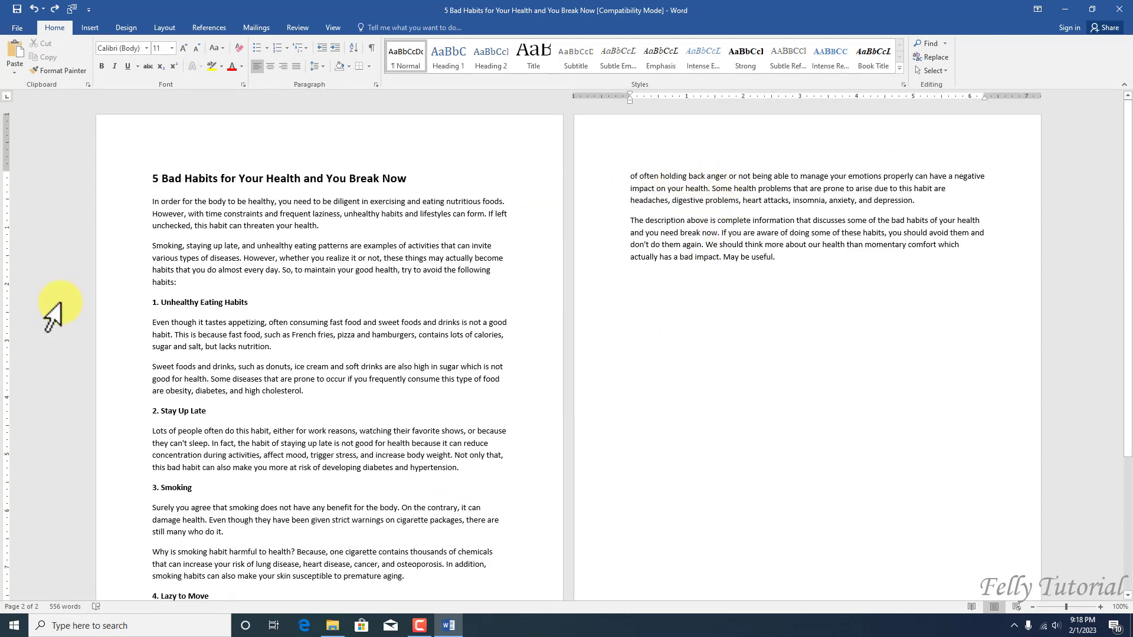
click(326, 228)
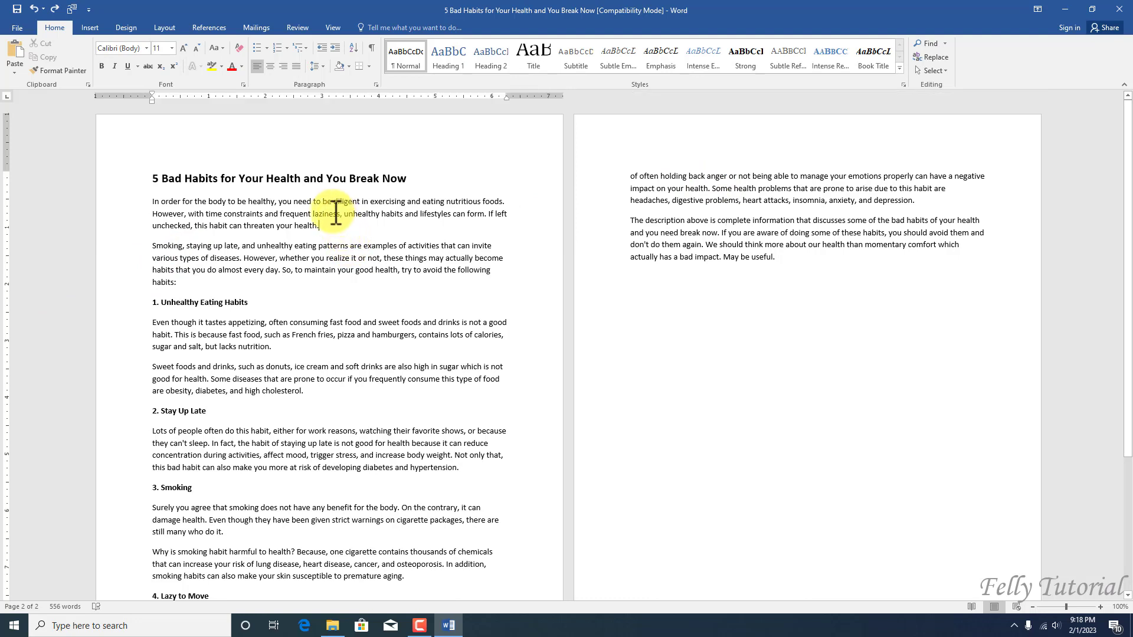
click(422, 183)
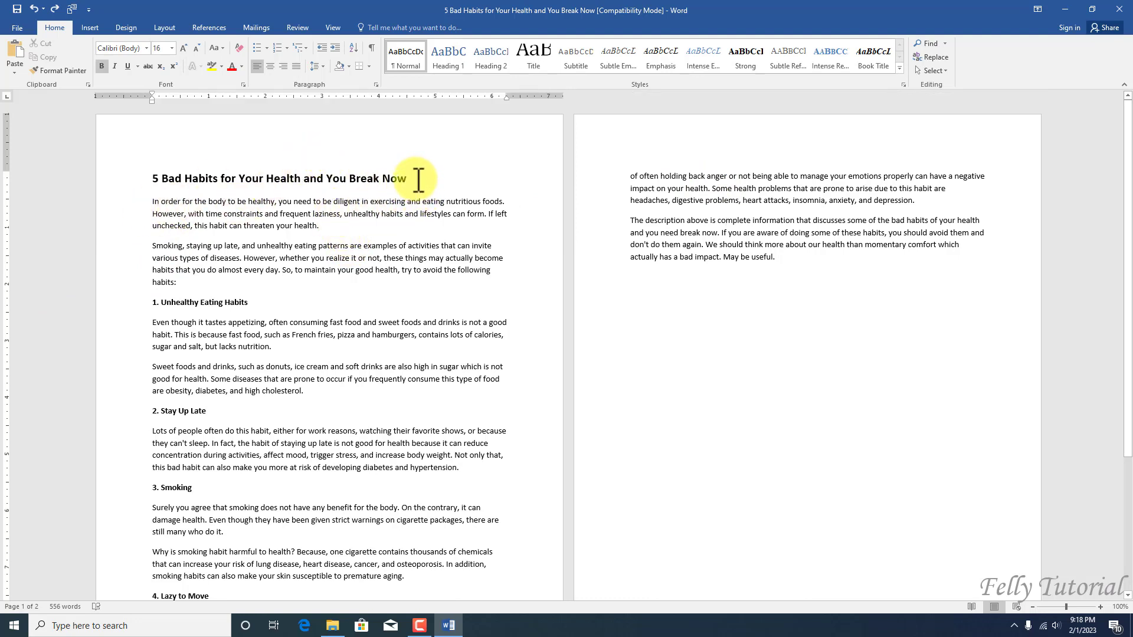
drag(421, 180, 124, 177)
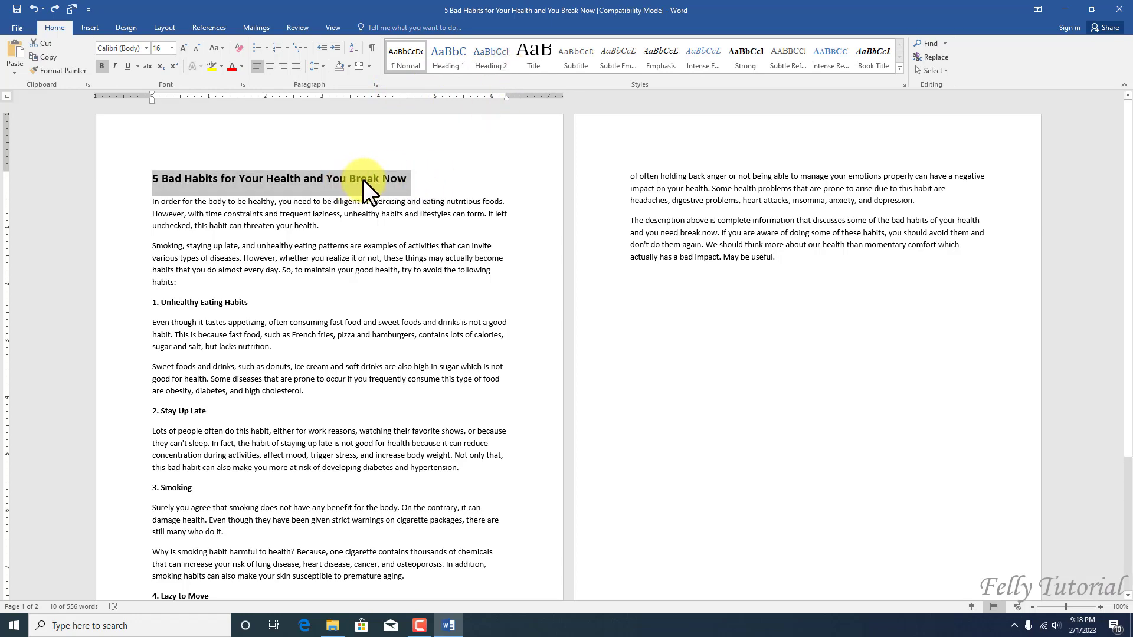
Make the title Heading 1 and the two introductory paragraphs Heading 2.
click(445, 61)
drag(177, 283, 152, 202)
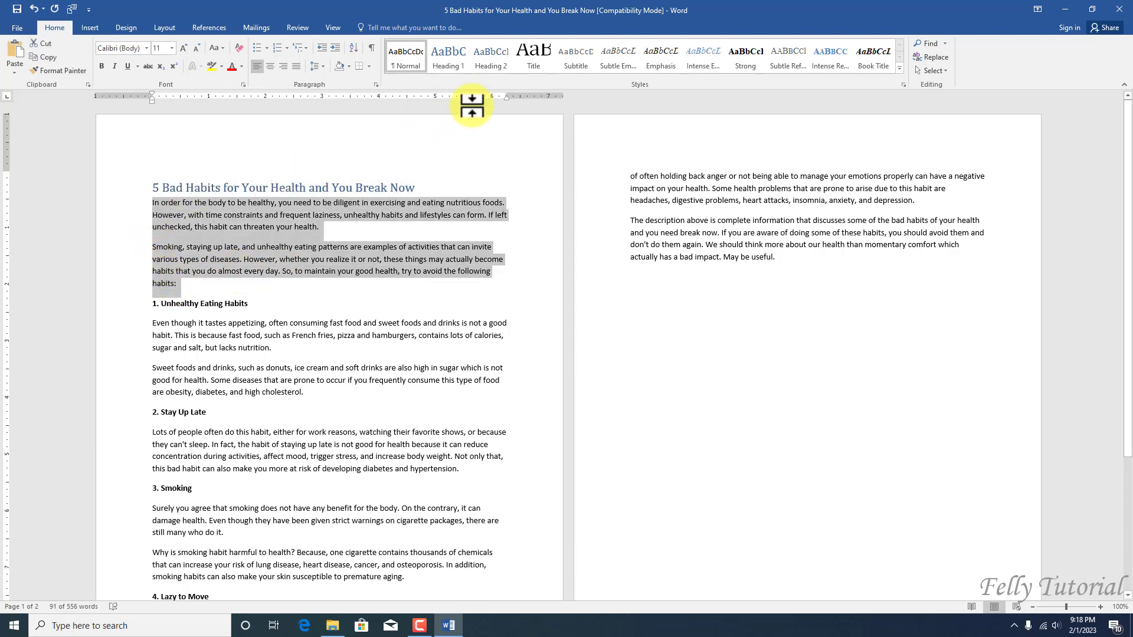
click(492, 61)
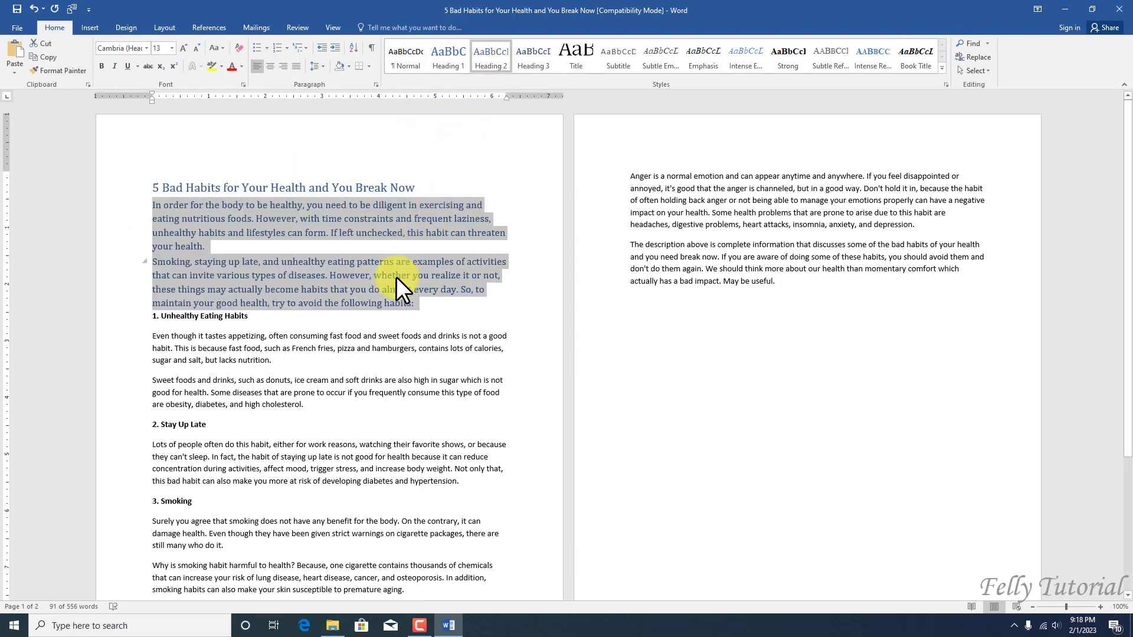
click(348, 290)
Make '1. Unhealthy Eating Habits' Heading 1 and its two paragraphs Heading 3.
click(256, 313)
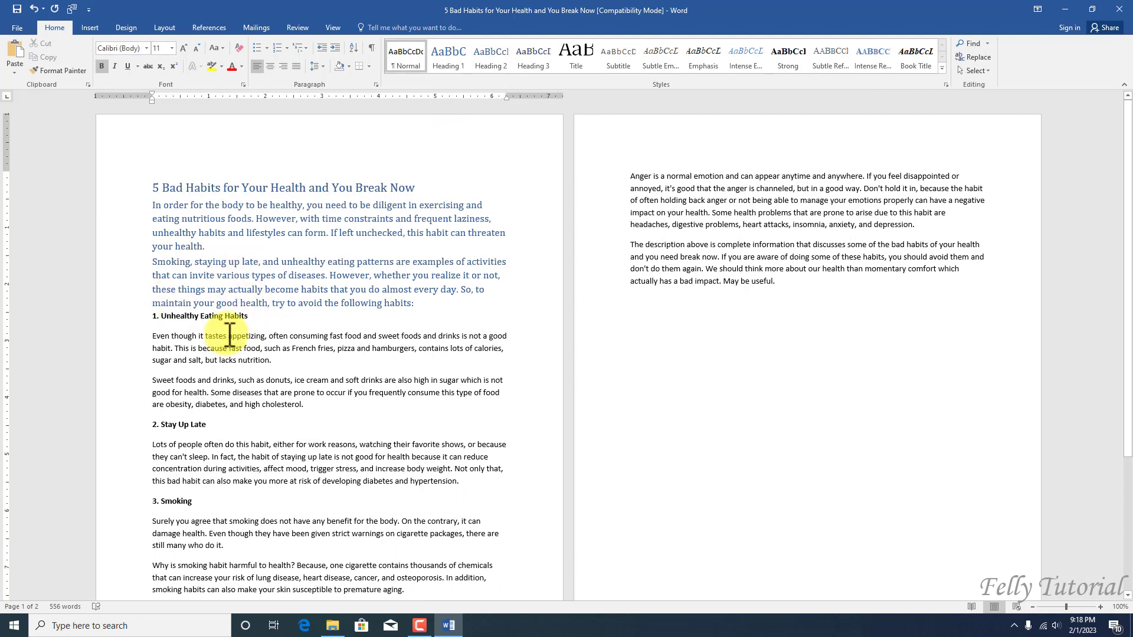
drag(253, 317, 131, 318)
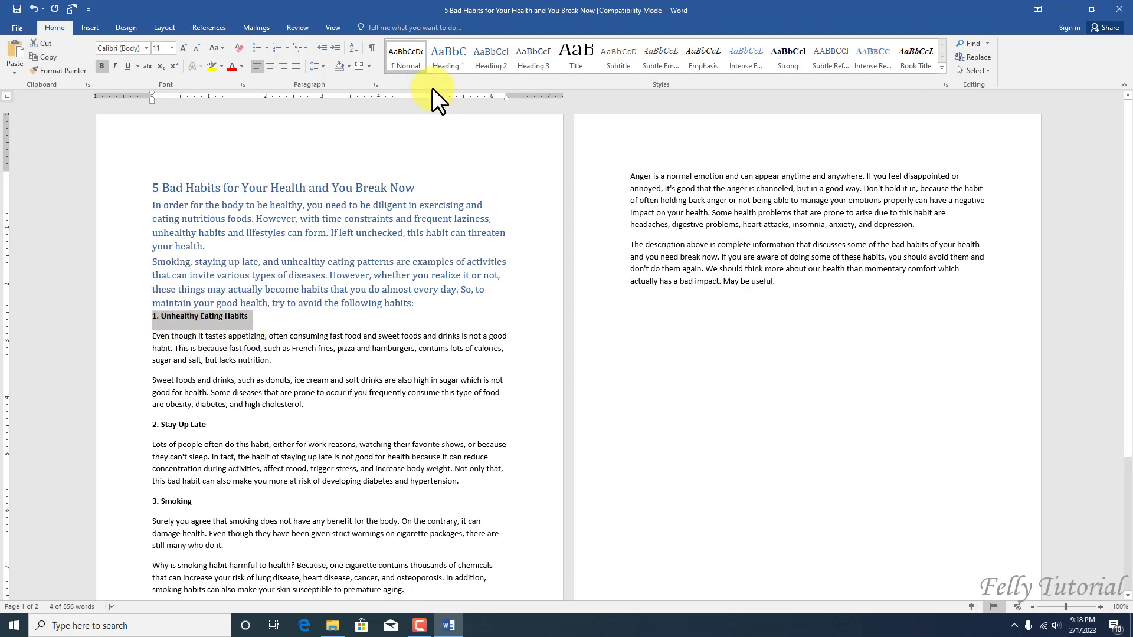
click(440, 63)
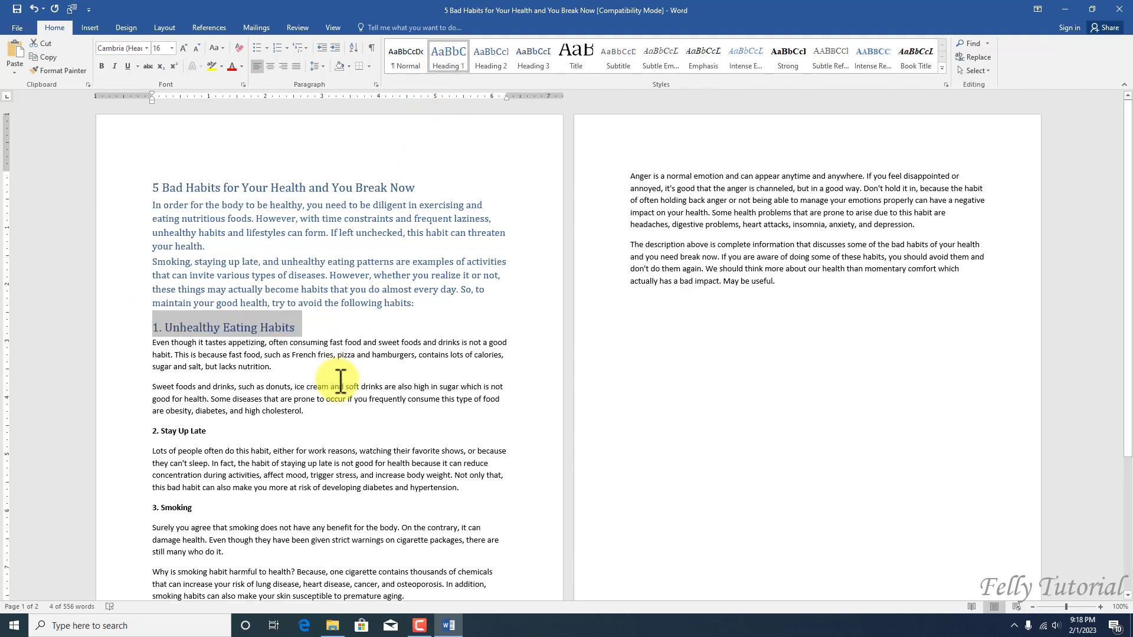
drag(305, 413, 152, 344)
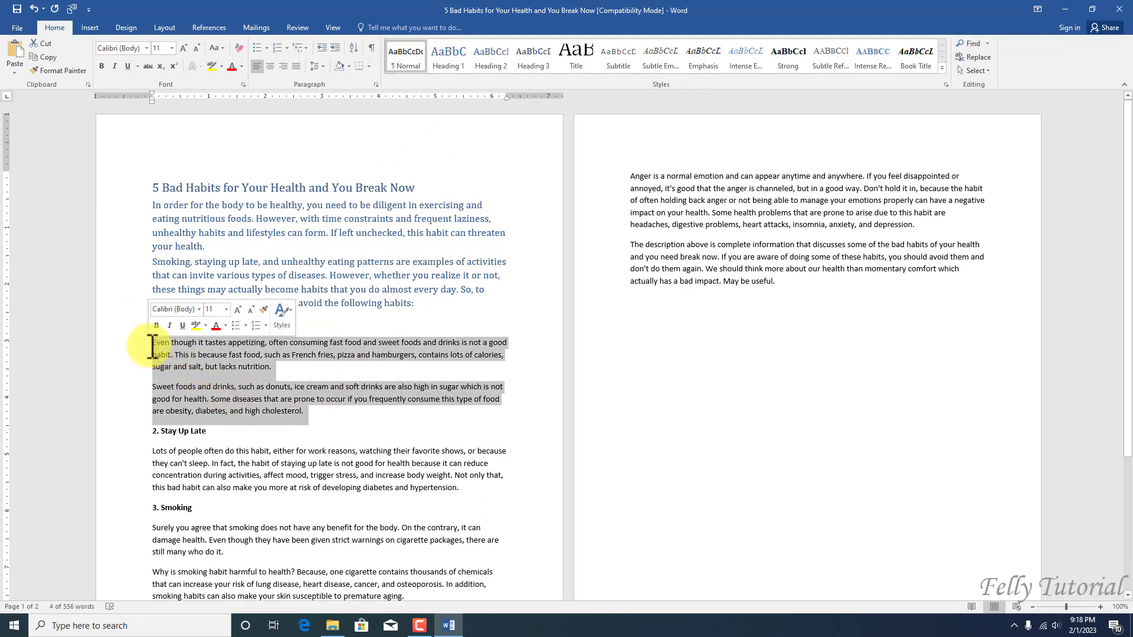
click(527, 59)
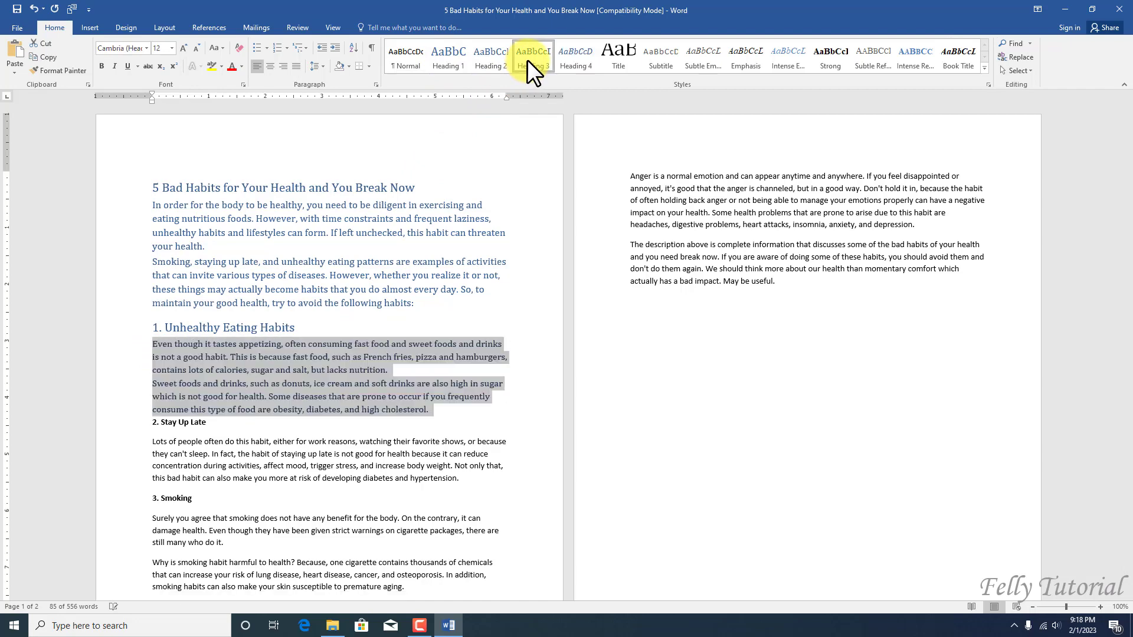
Make '2. Stay Up Late' Heading 1 and its paragraph Heading 4.
drag(213, 424, 143, 429)
click(449, 55)
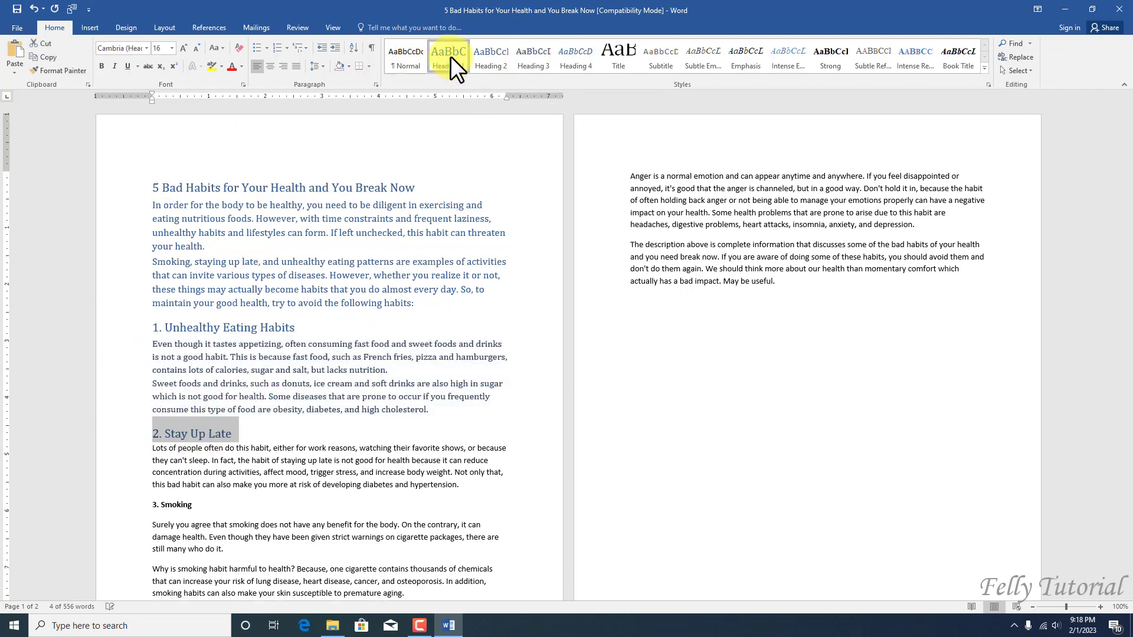
drag(459, 485, 152, 449)
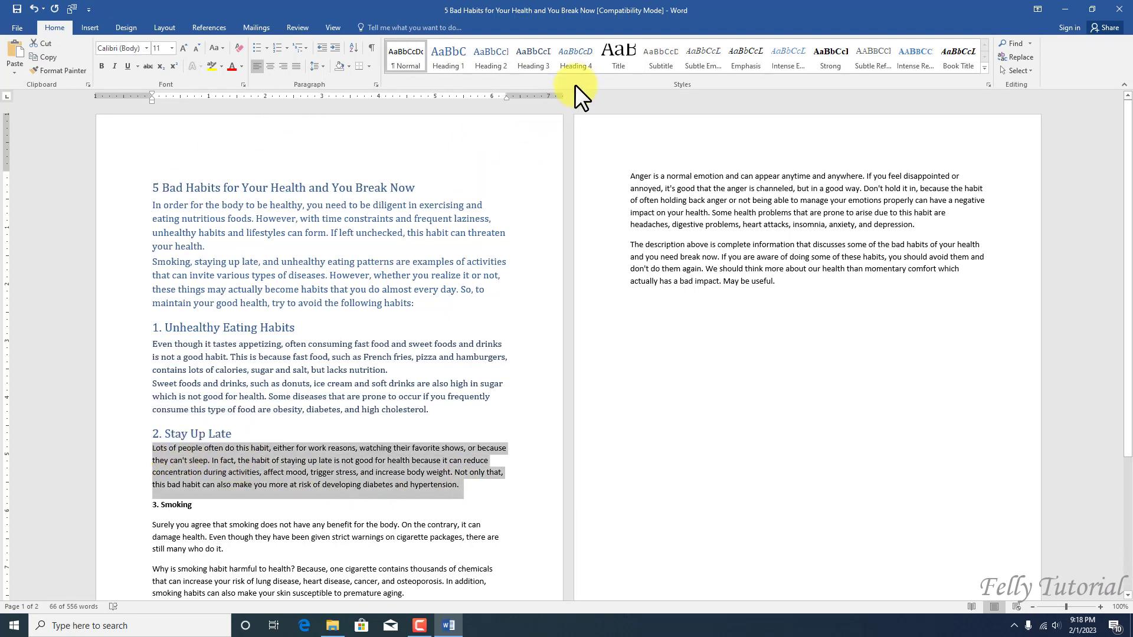
click(578, 59)
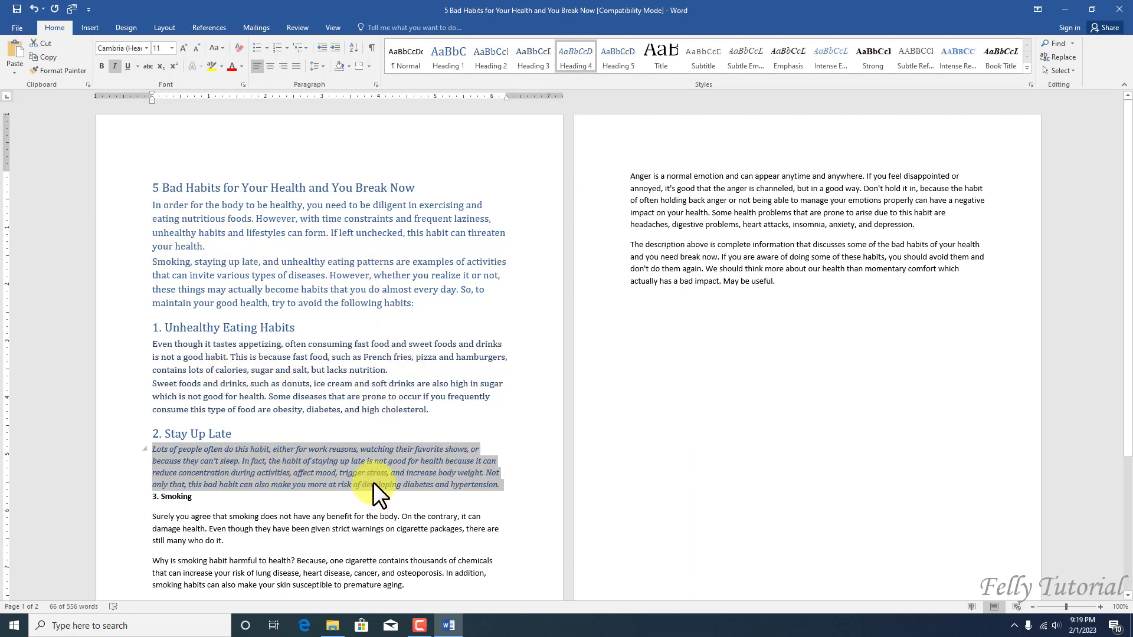
Make '3. Smoking' Heading 1 and the Smoking paragraphs Heading 5.
scroll(245, 480, down, 1)
drag(198, 471, 149, 472)
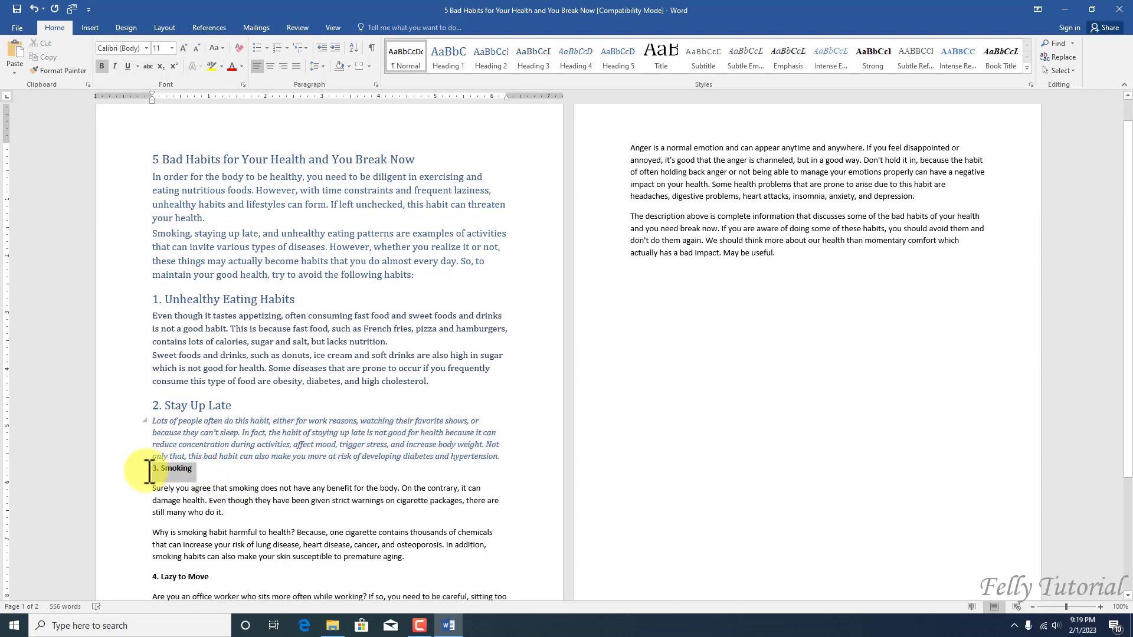
click(453, 56)
scroll(388, 262, down, 3)
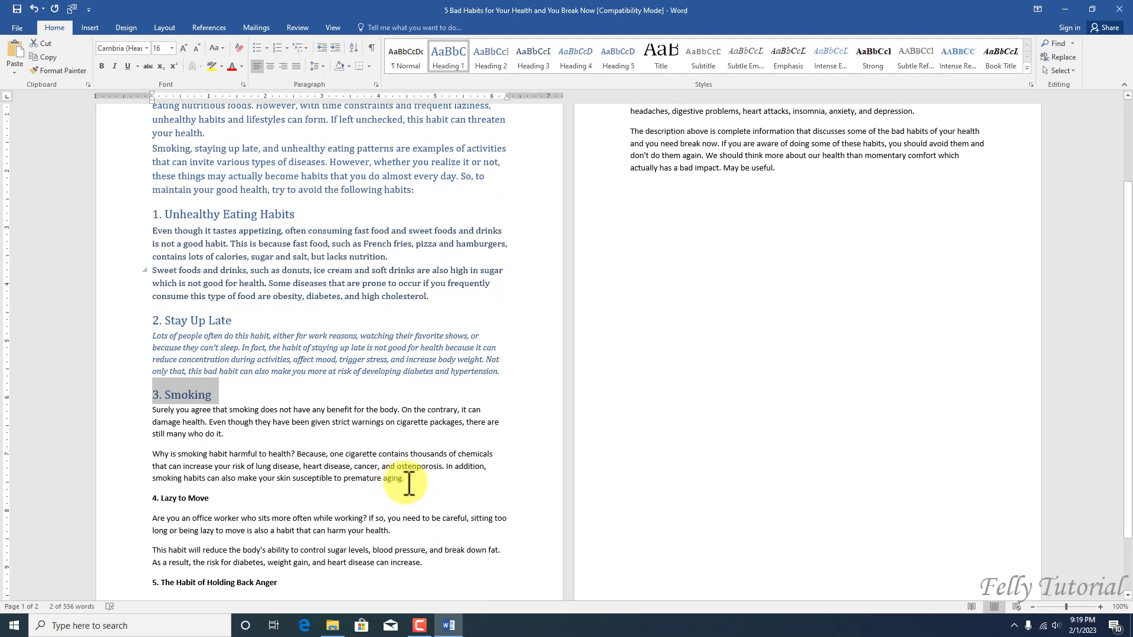
drag(408, 479, 151, 409)
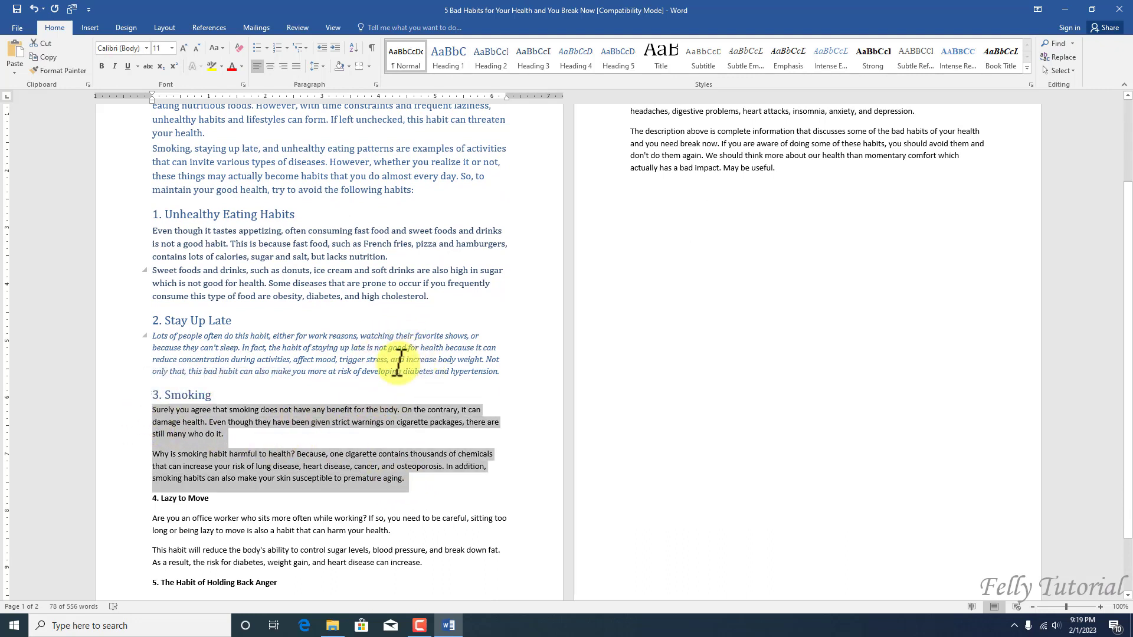
click(617, 54)
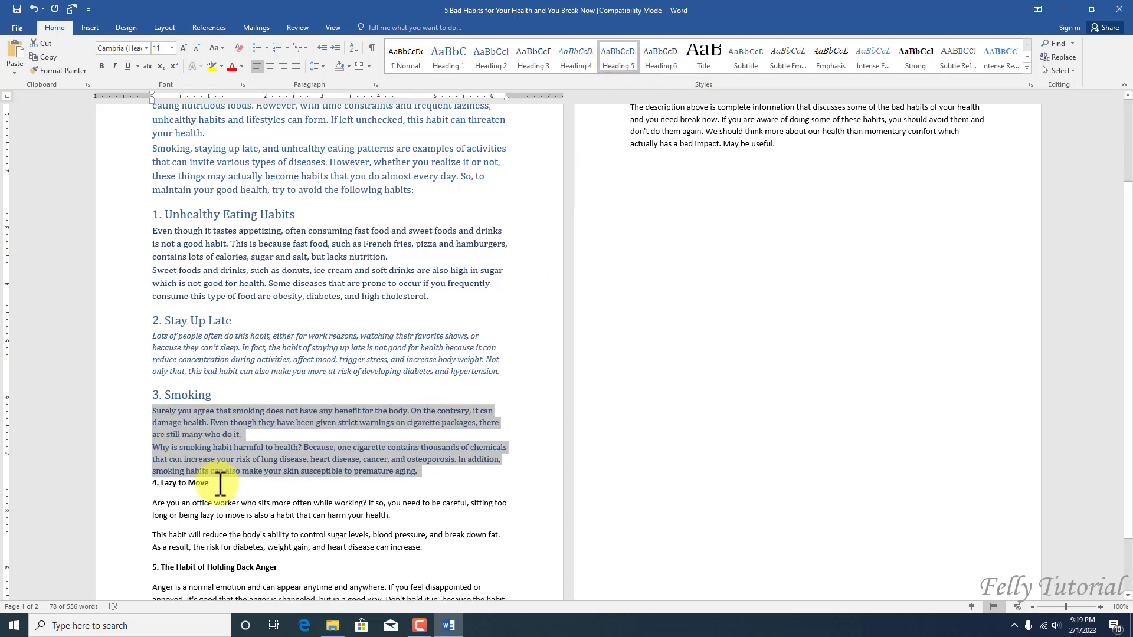
Make '4. Lazy to Move' Heading 1 and its two paragraphs Heading 6.
drag(220, 483, 151, 486)
click(448, 57)
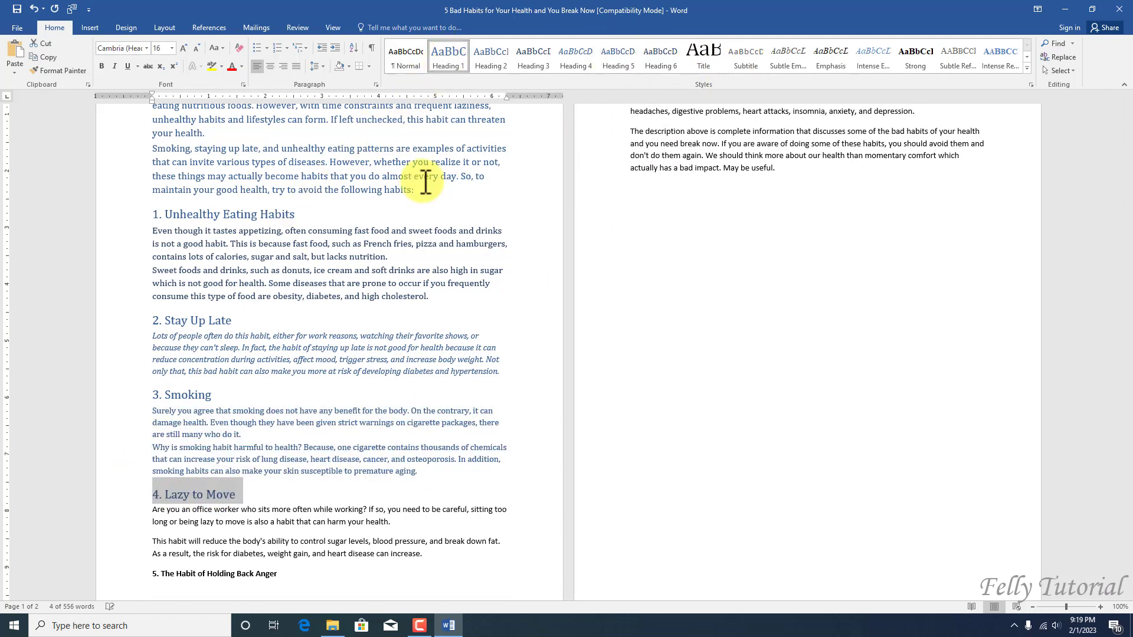
scroll(316, 397, down, 2)
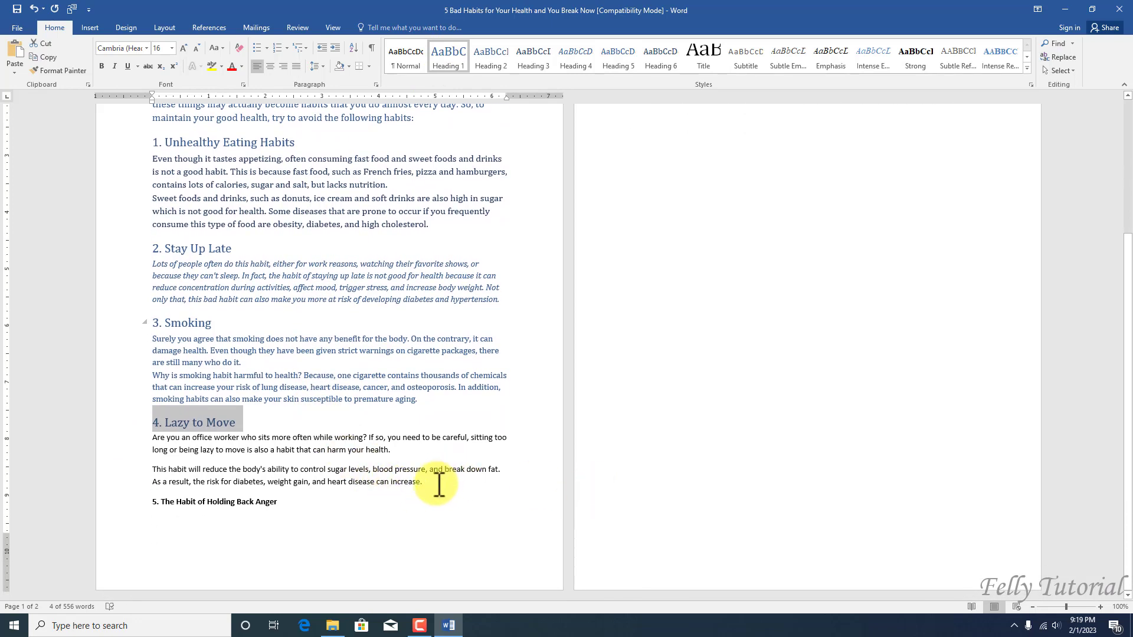
drag(439, 484, 144, 444)
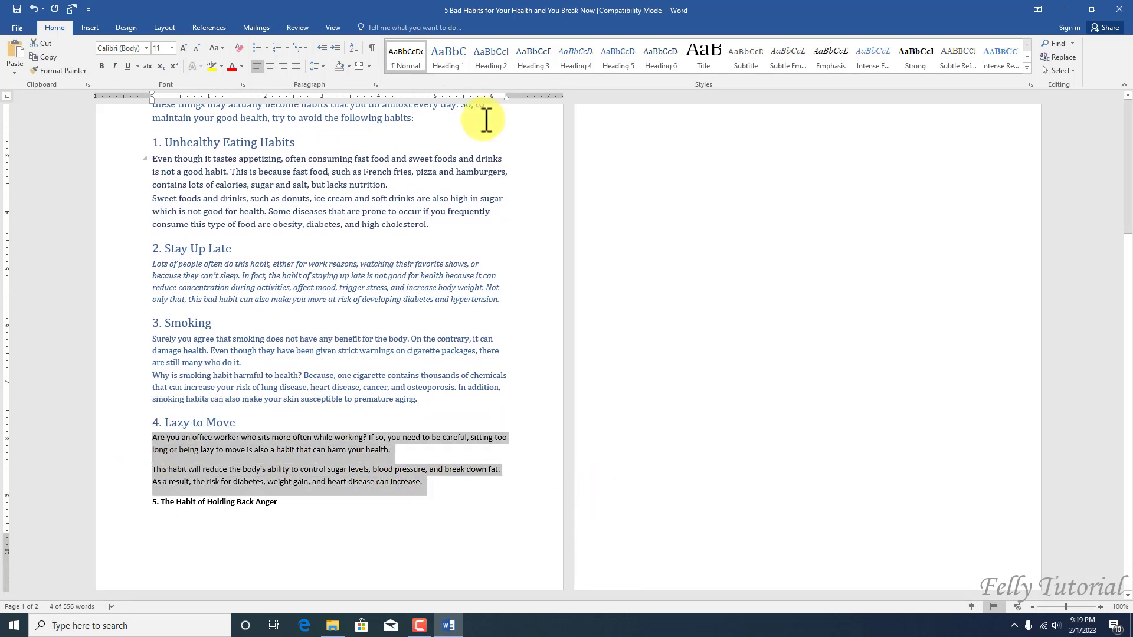
click(652, 61)
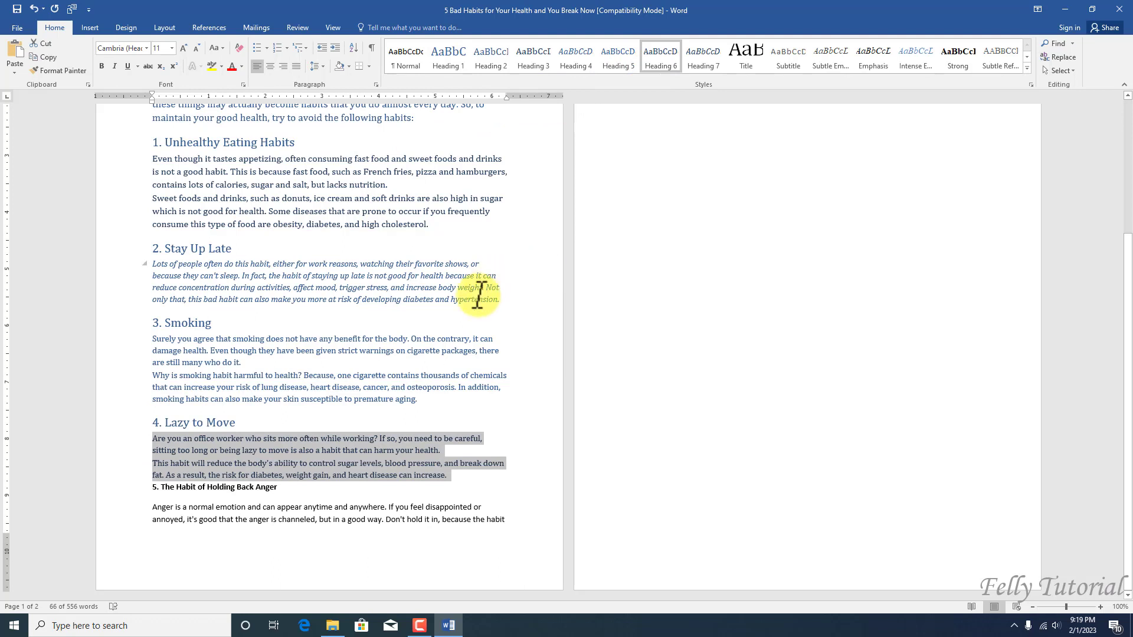
Make '5. The Habit of Holding Back Anger' Heading 1 and the final paragraphs Heading 7.
click(97, 488)
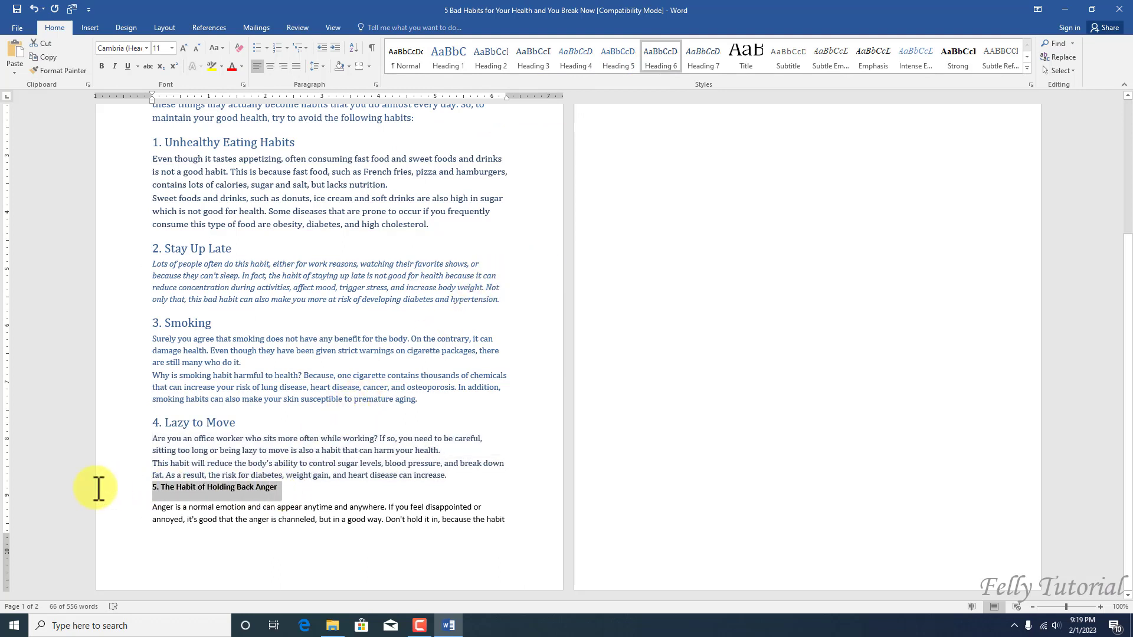
click(450, 59)
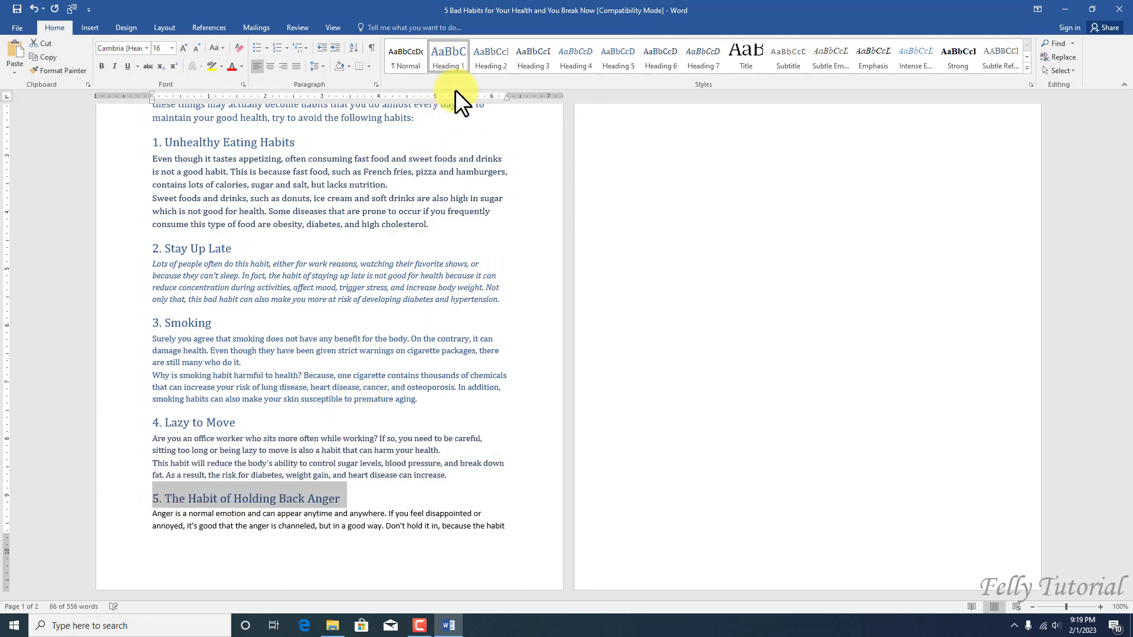
click(155, 516)
scroll(815, 409, up, 6)
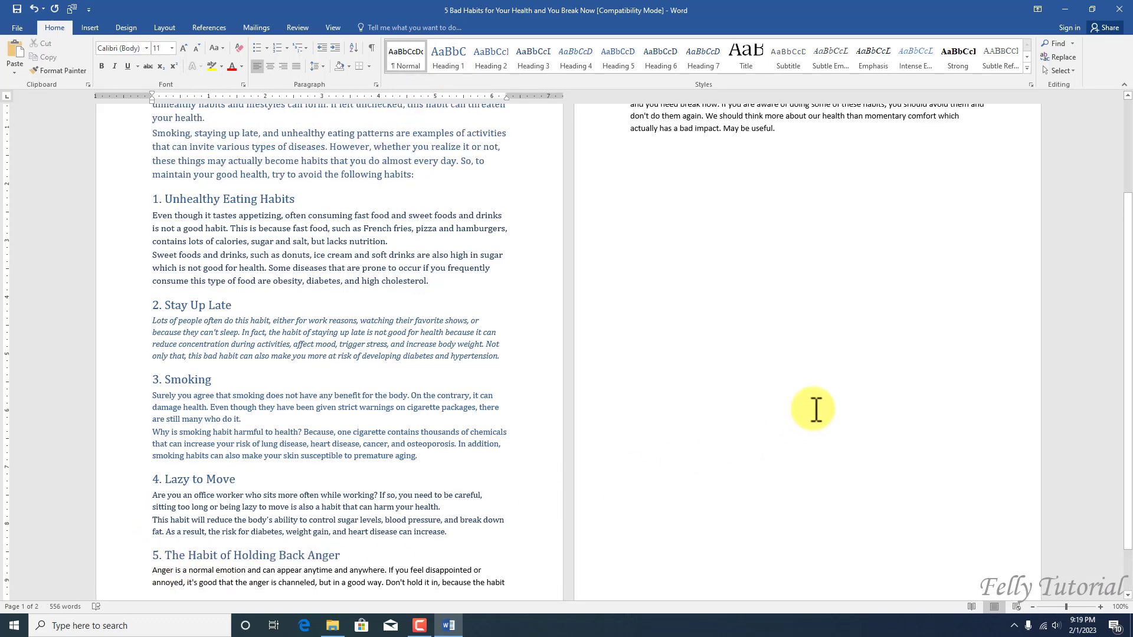
shift+click(784, 244)
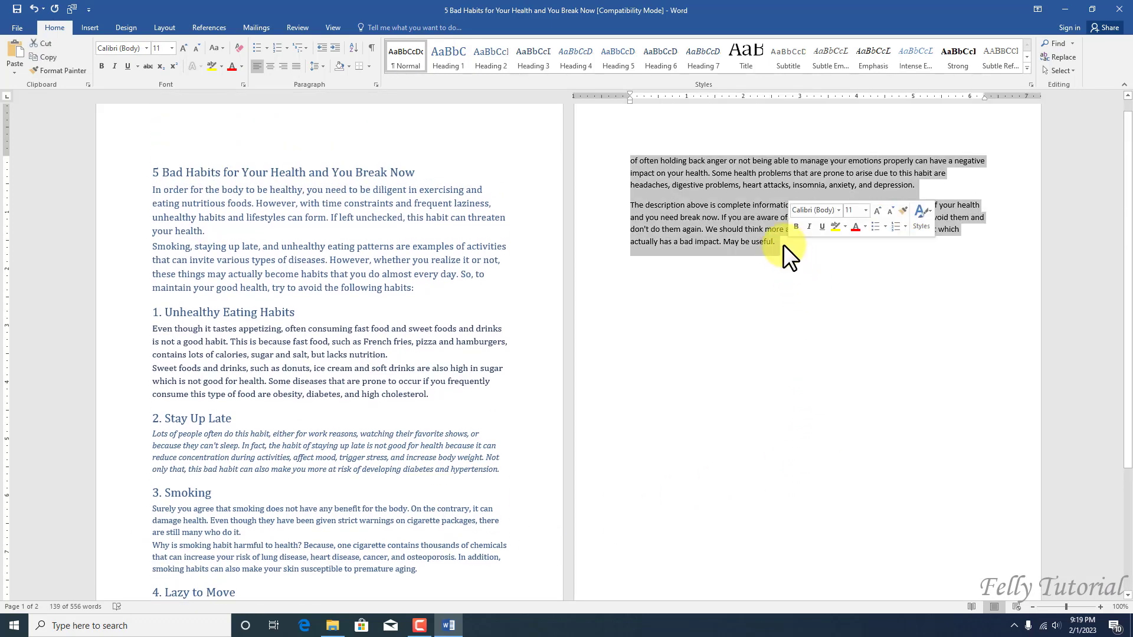
click(694, 56)
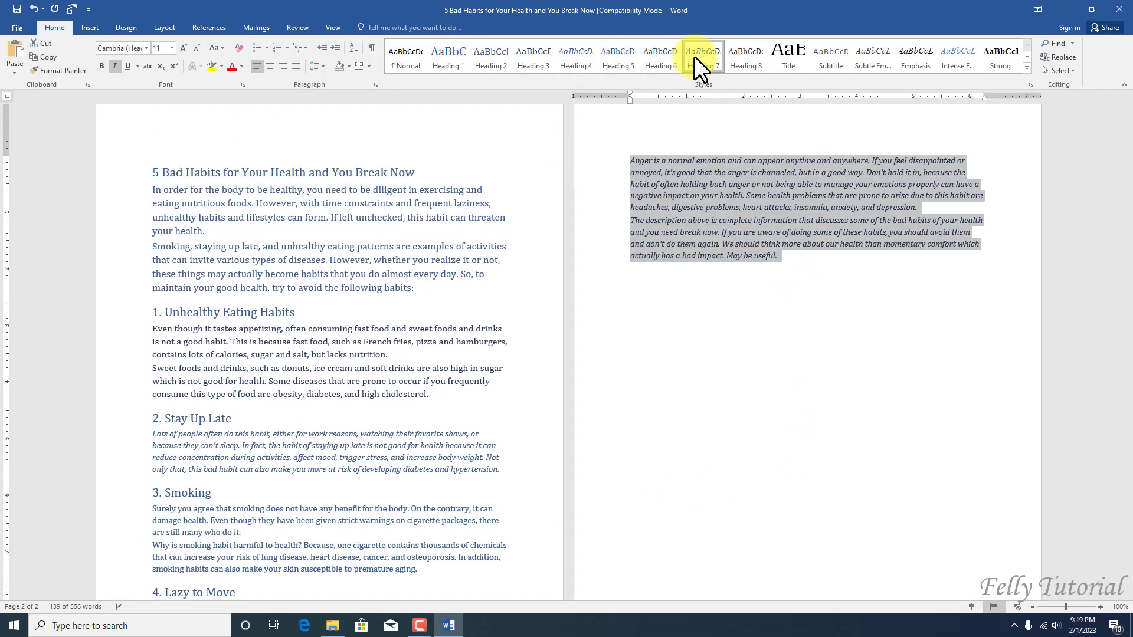
click(430, 300)
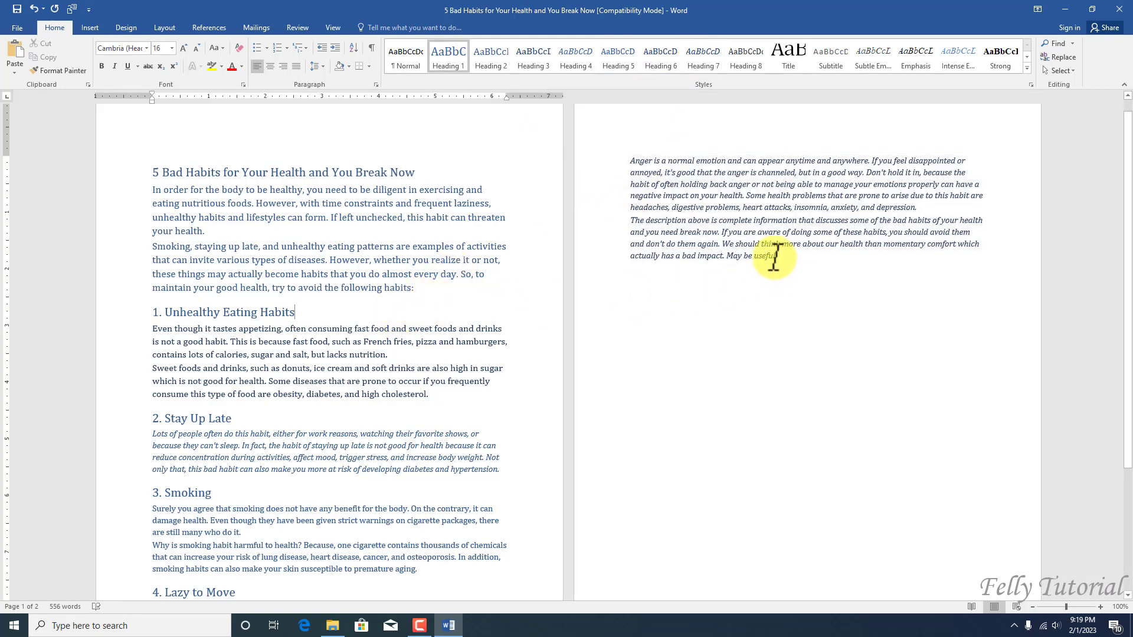
scroll(489, 340, down, 3)
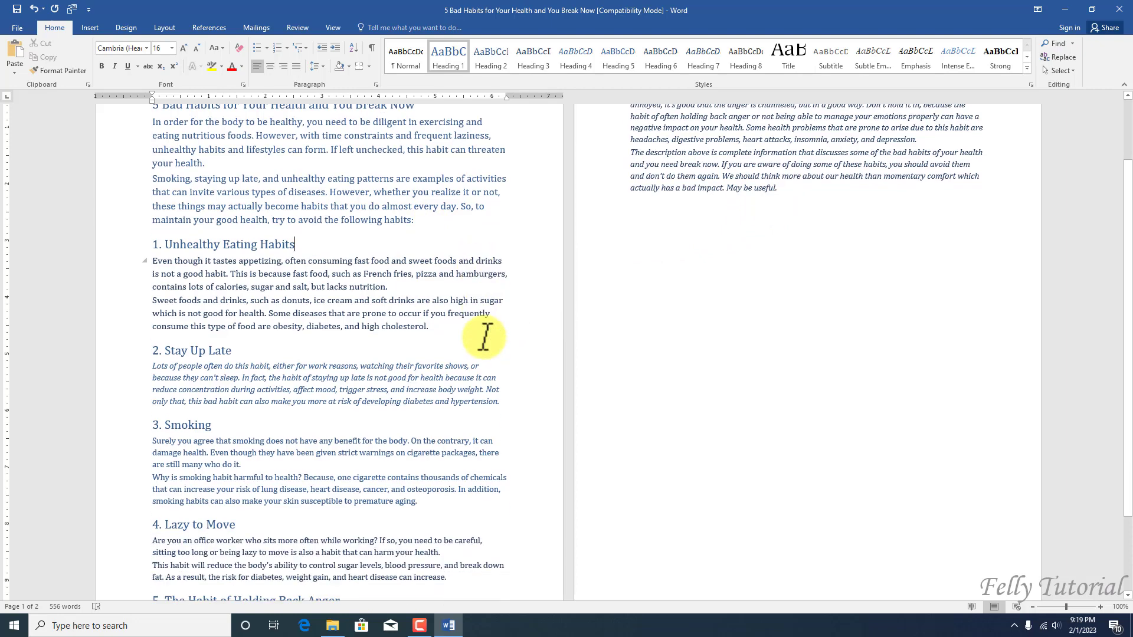
scroll(490, 339, up, 2)
Send the document to PowerPoint, dismiss the welcome message, and switch to Presentation1.
scroll(493, 336, up, 2)
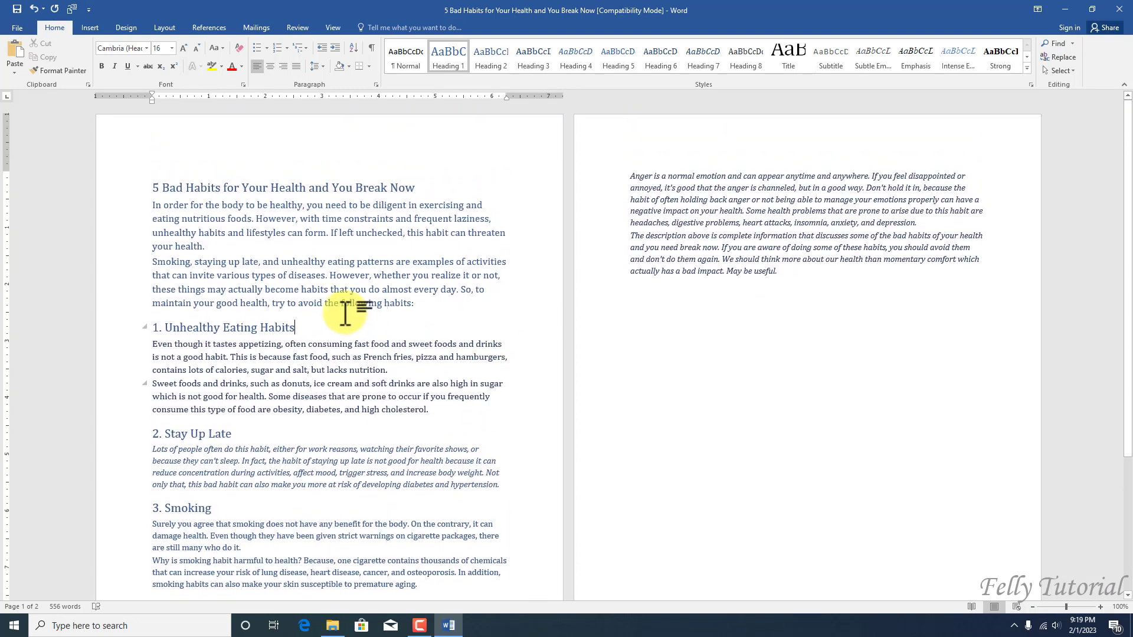
click(69, 9)
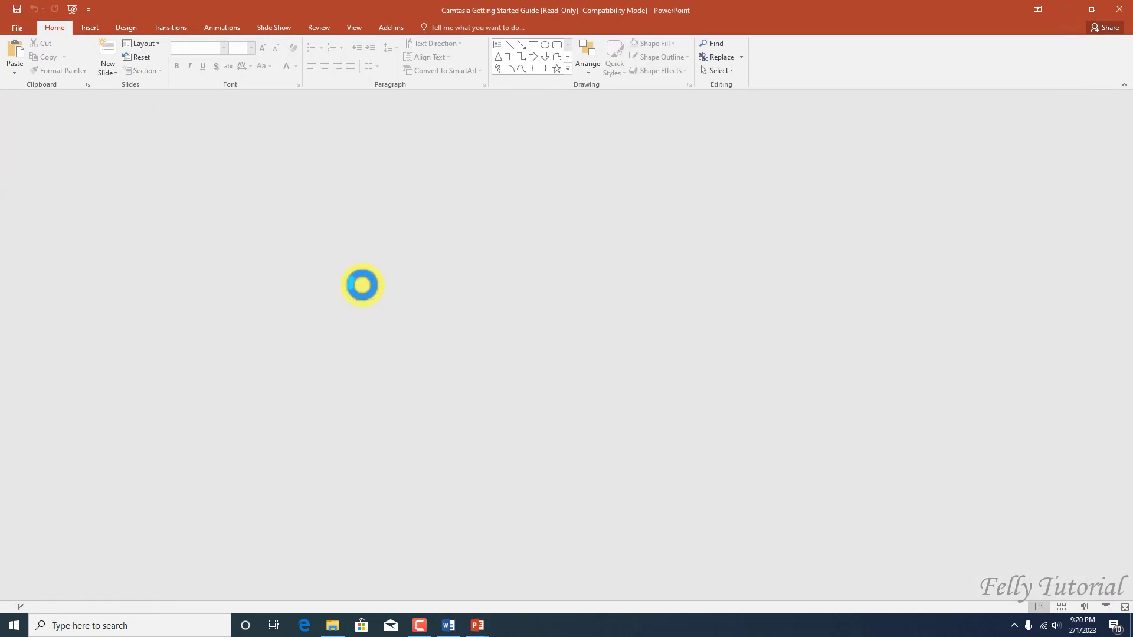
click(725, 183)
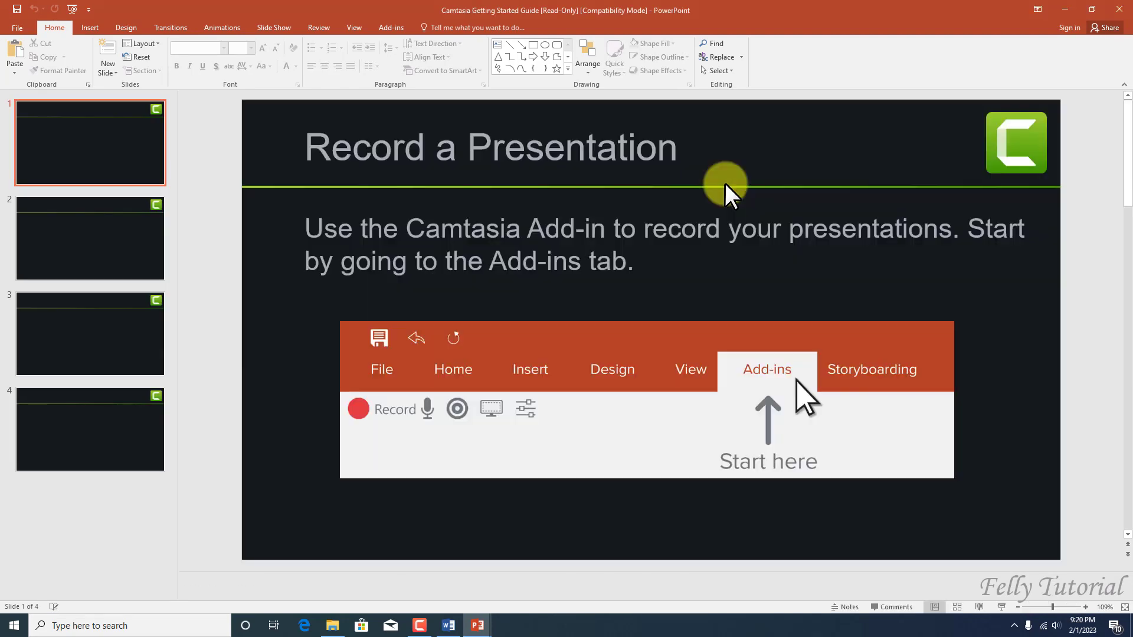
mouse_move(477, 624)
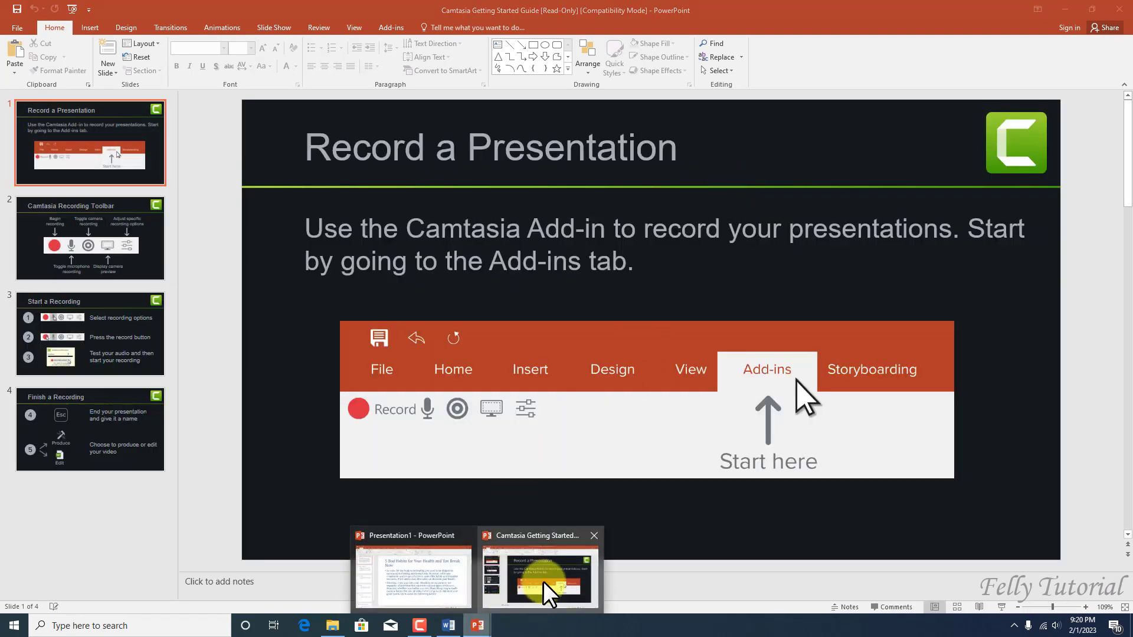
click(407, 582)
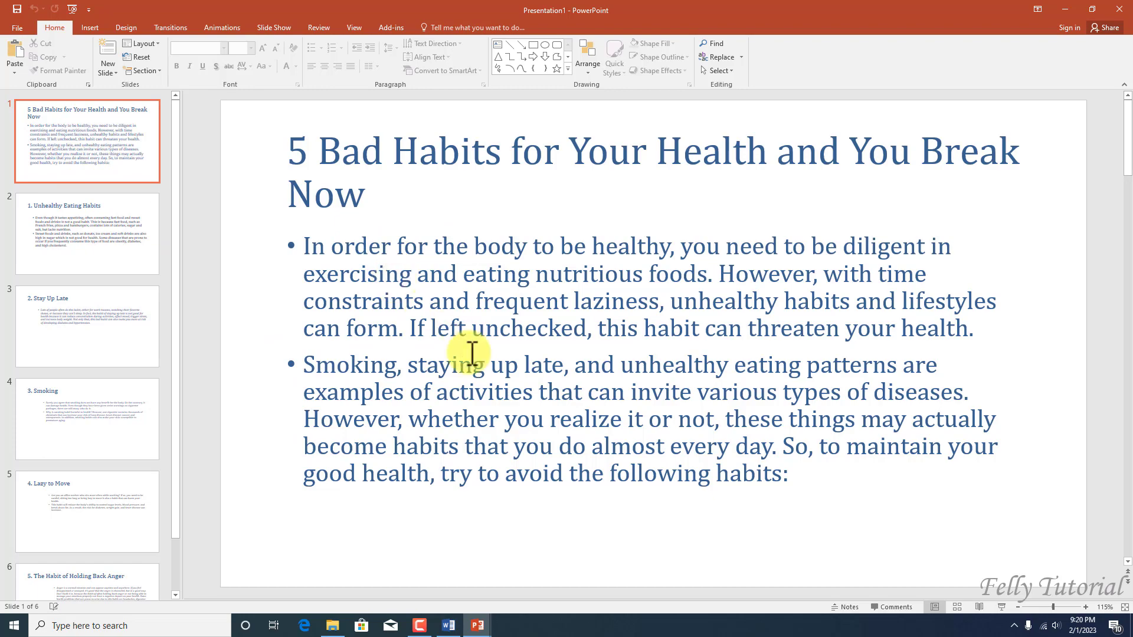
Snap PowerPoint right and Word left, then compare Word's opening text with slide 1.
key(super+Right)
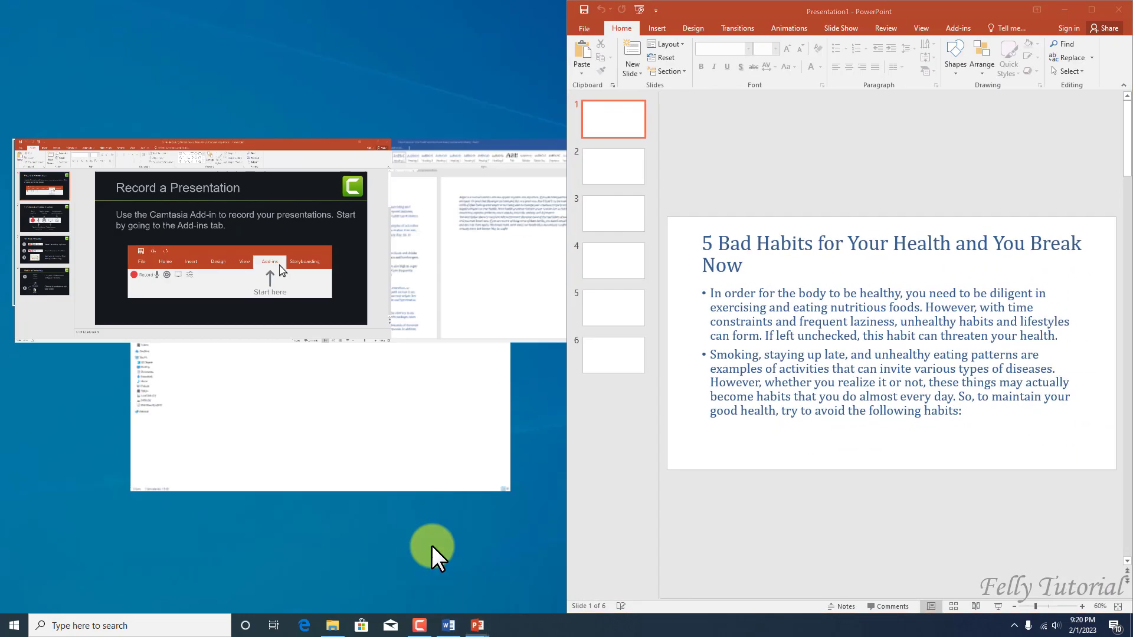
key(Return)
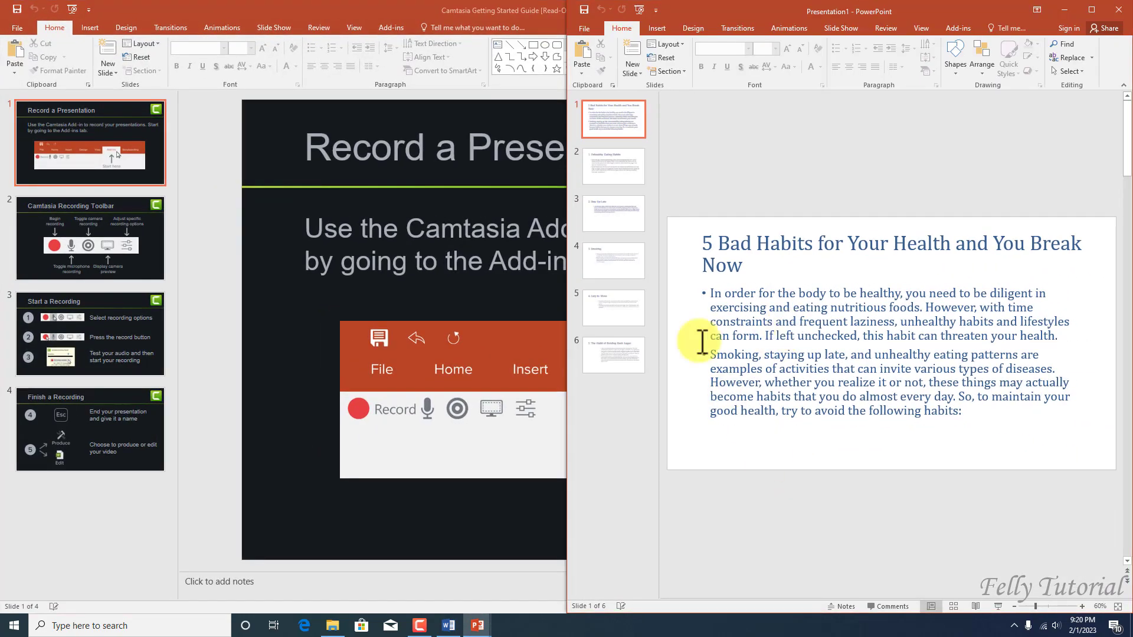
click(450, 624)
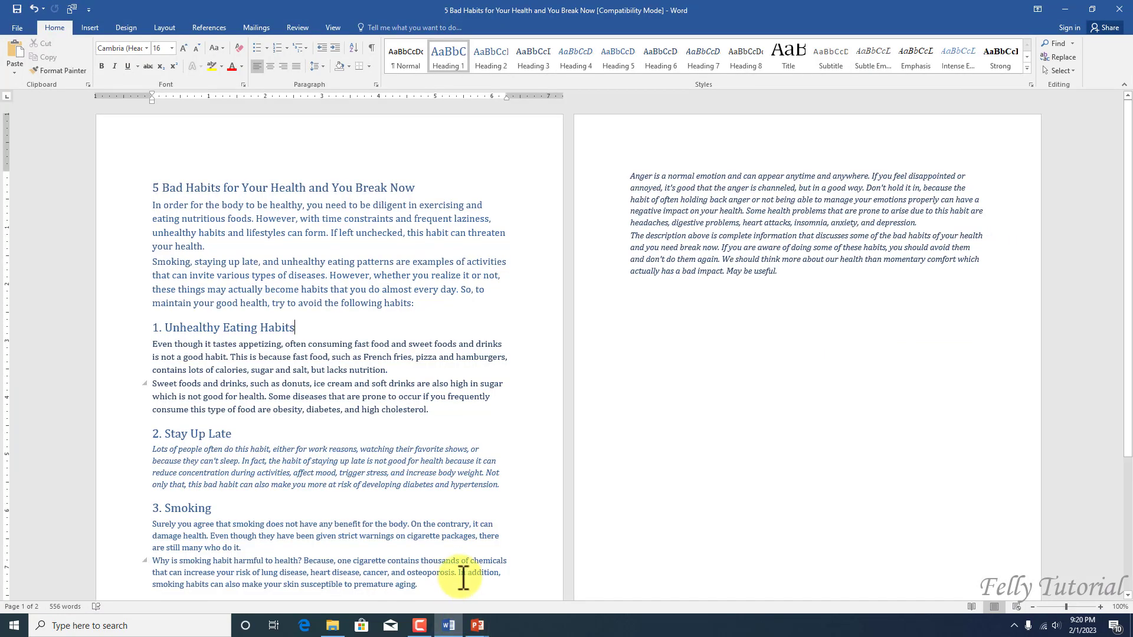
key(super+Left)
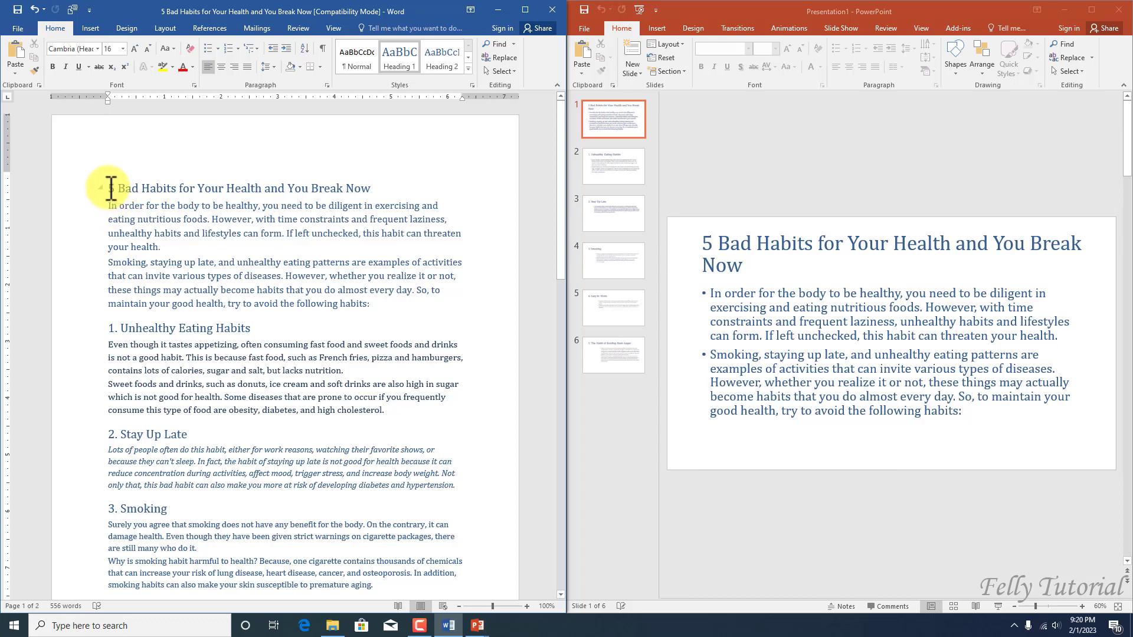
mouse_move(108, 188)
mouse_down()
mouse_move(434, 278)
mouse_move(431, 306)
mouse_up()
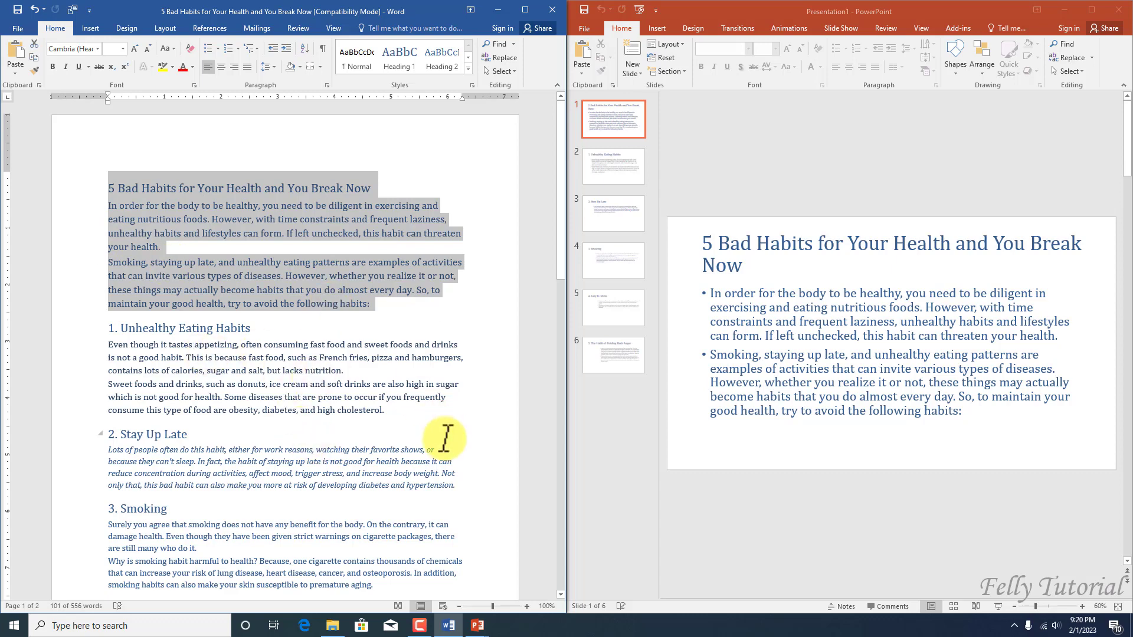
click(417, 411)
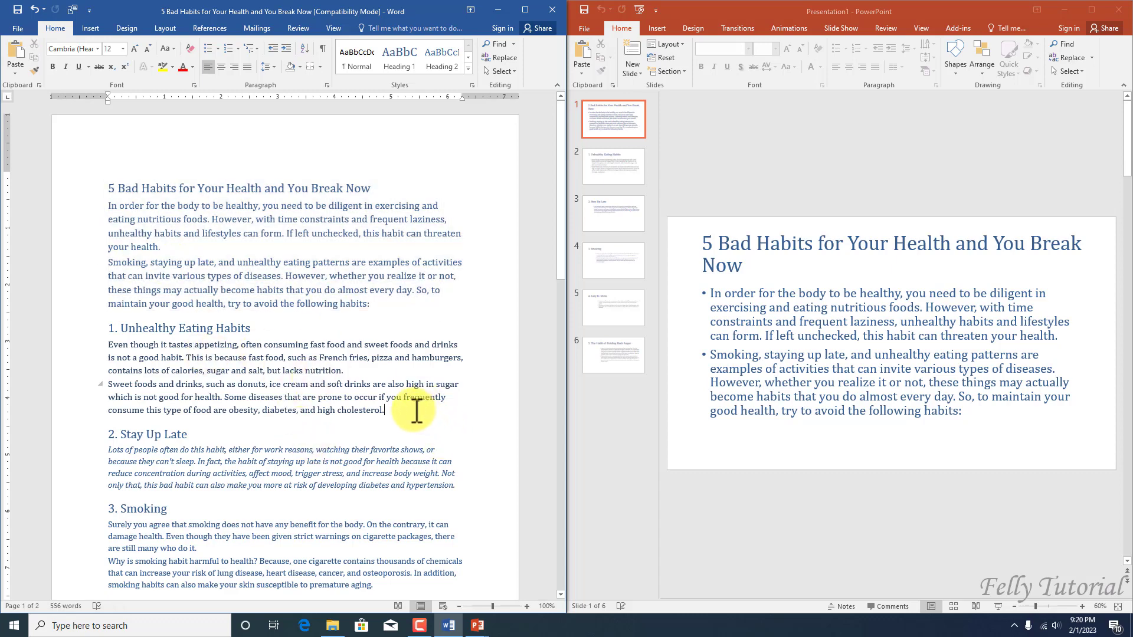
click(609, 164)
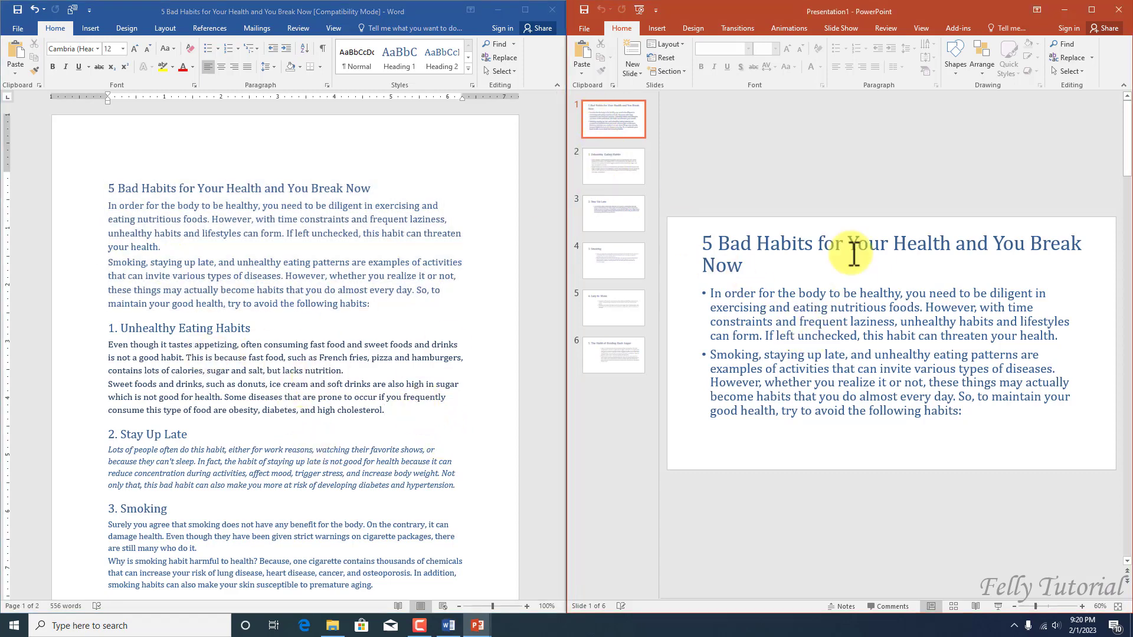
click(613, 169)
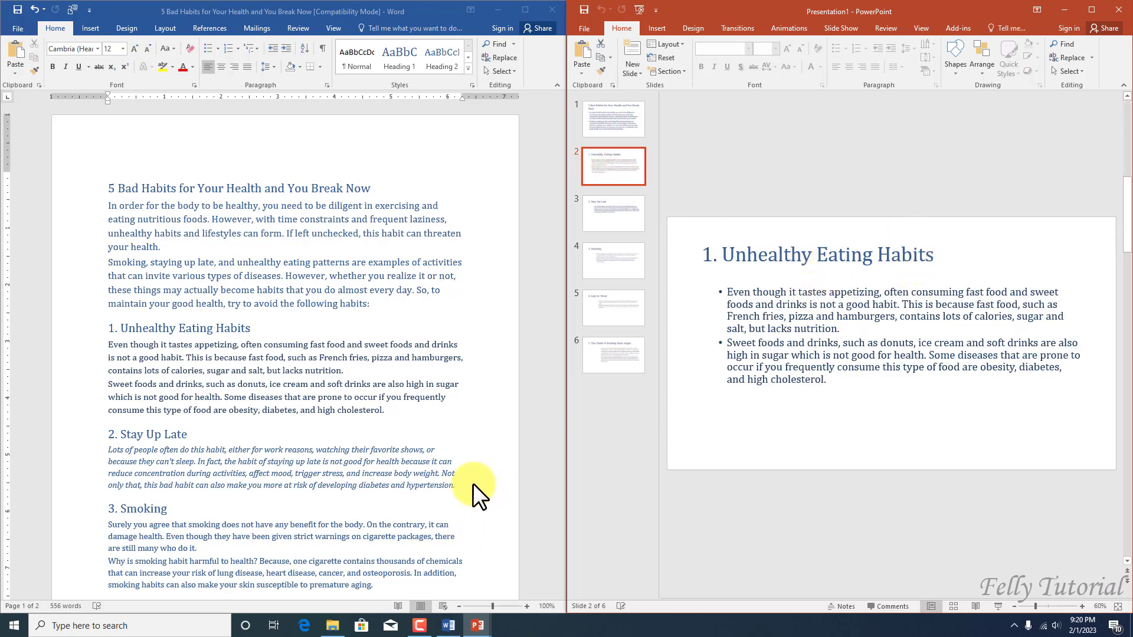
key(alt+Tab)
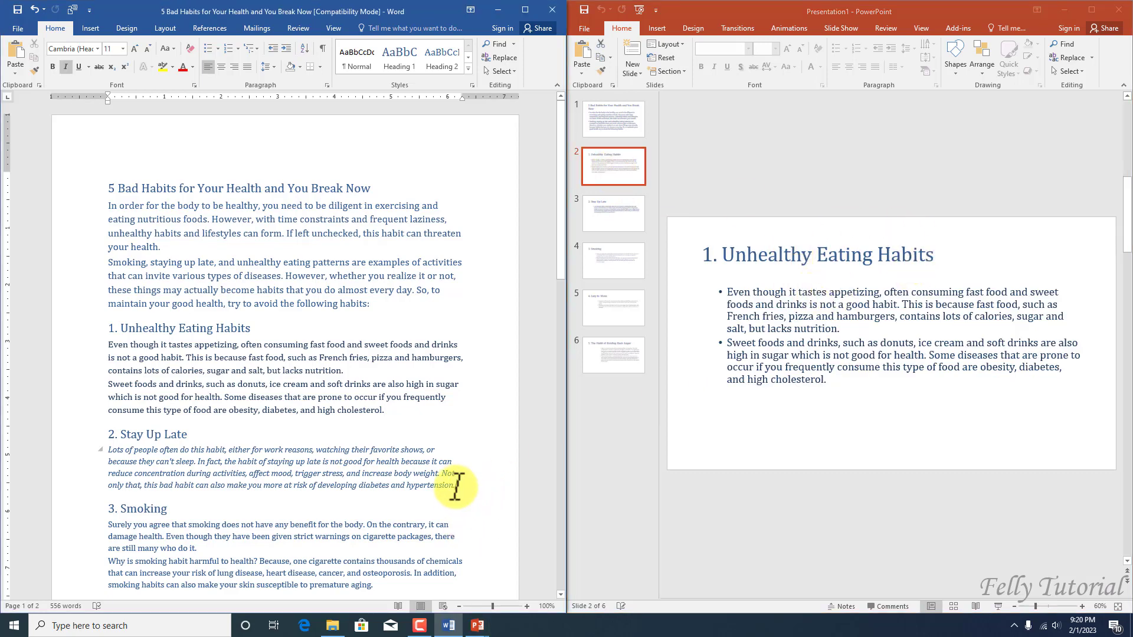
click(613, 220)
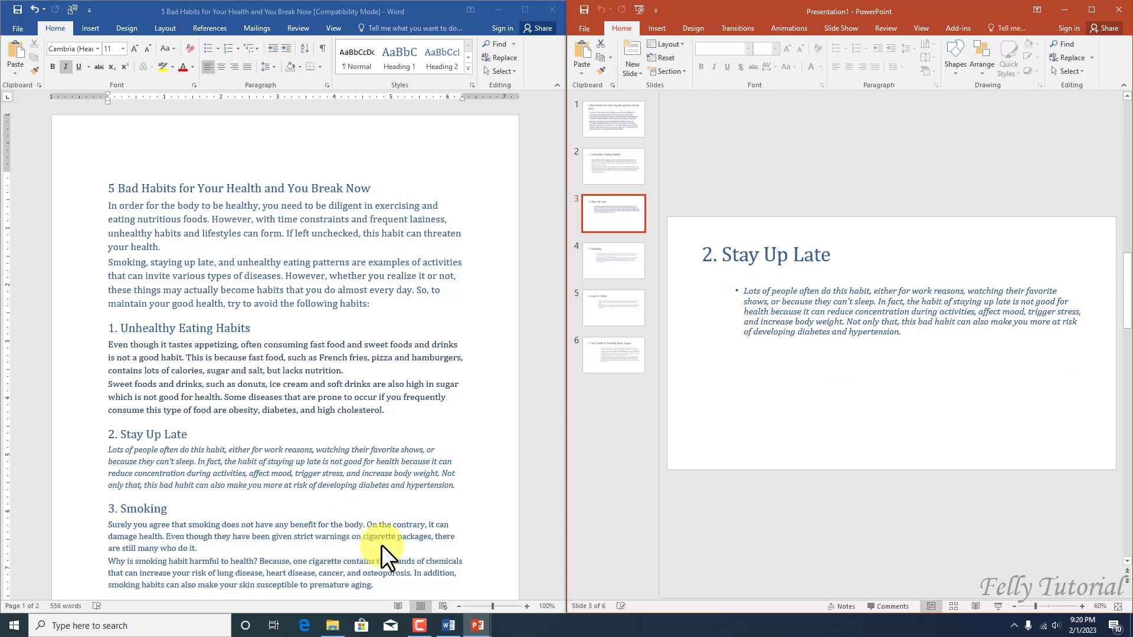
scroll(437, 486, down, 3)
scroll(434, 483, down, 1)
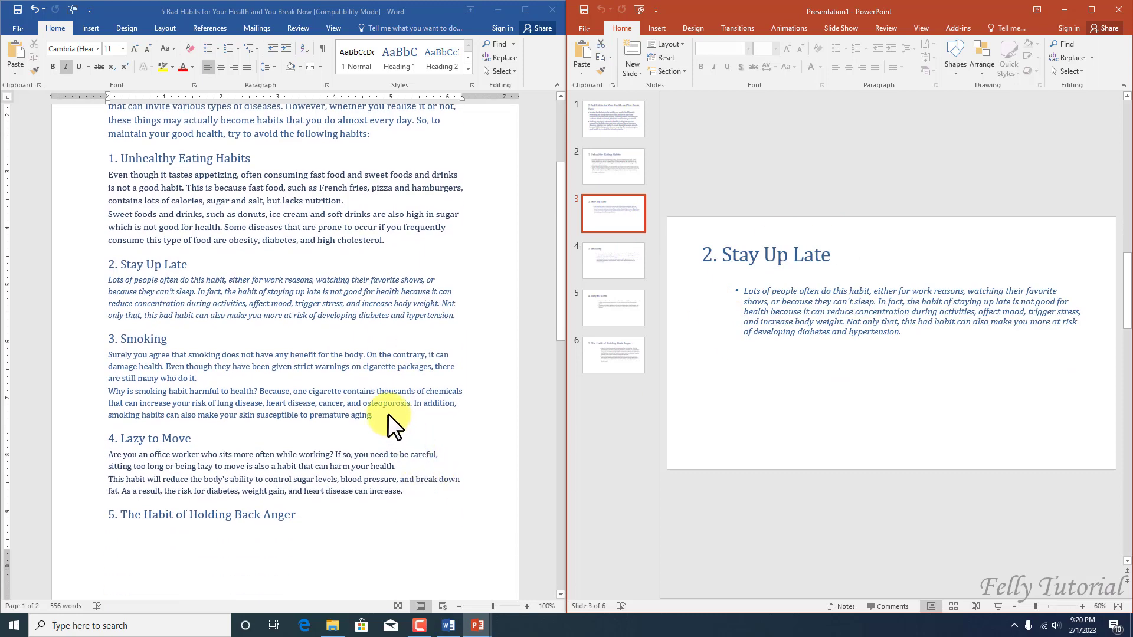
click(606, 267)
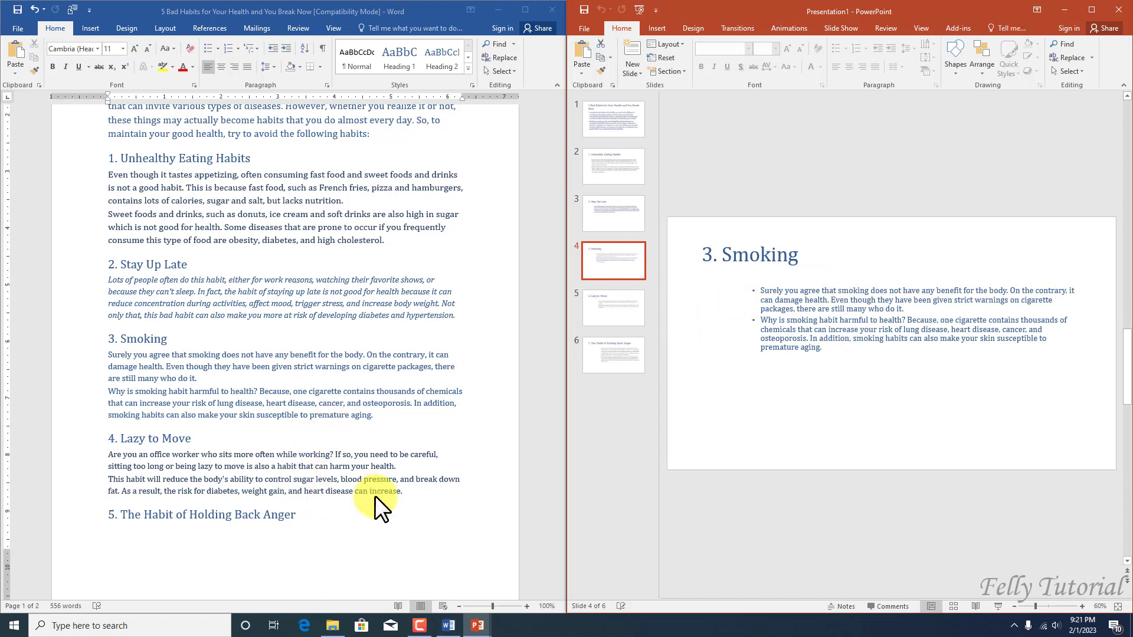
click(409, 489)
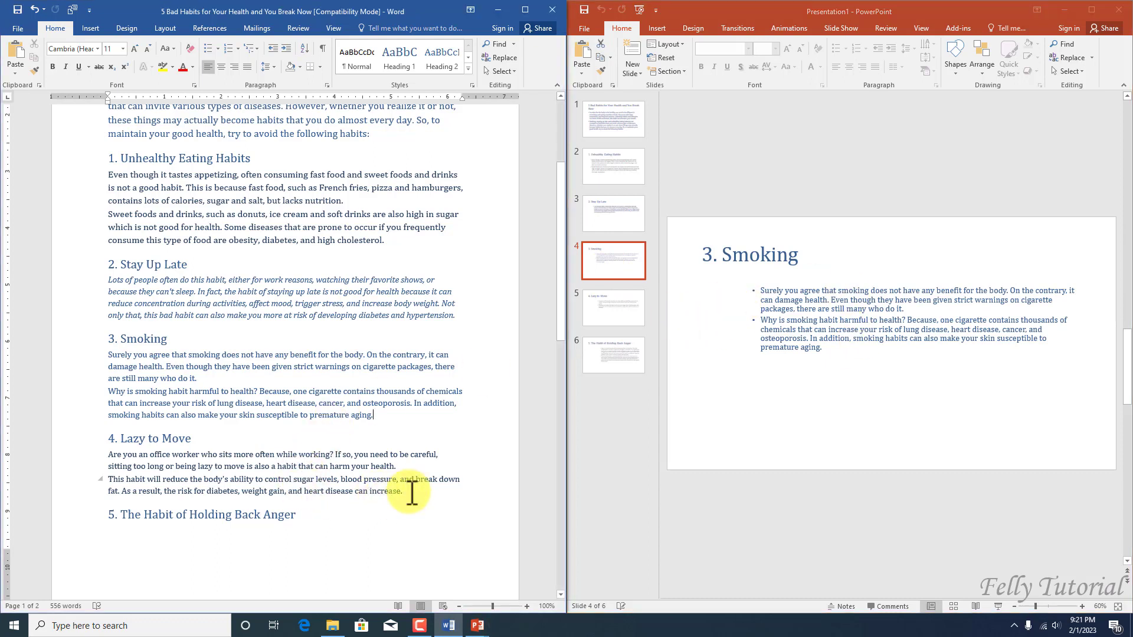
click(598, 314)
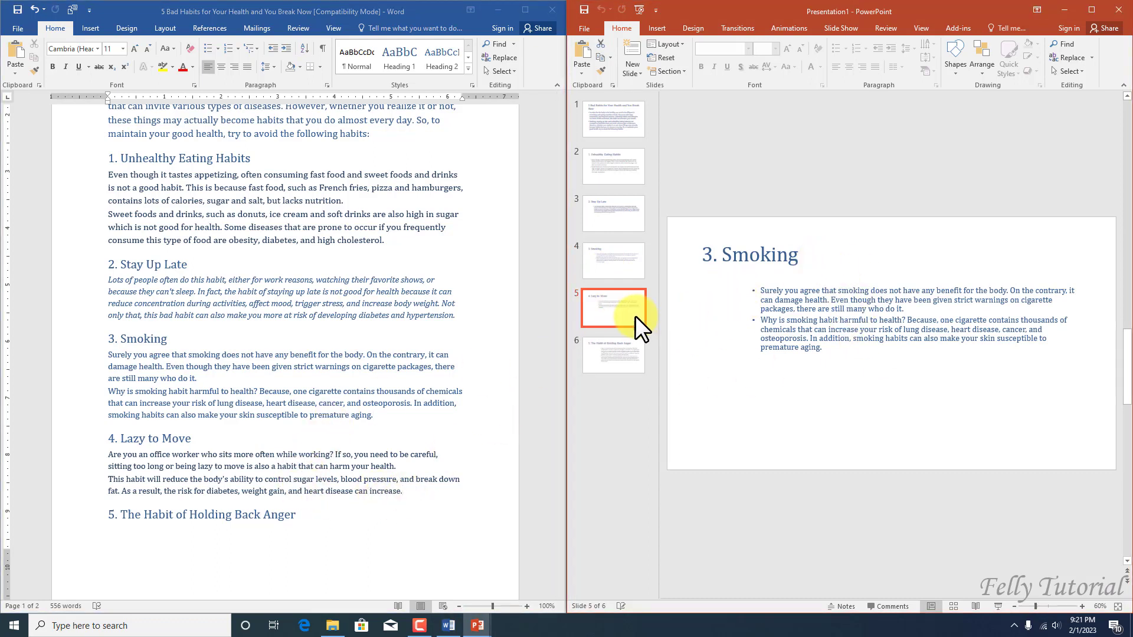
scroll(378, 536, down, 3)
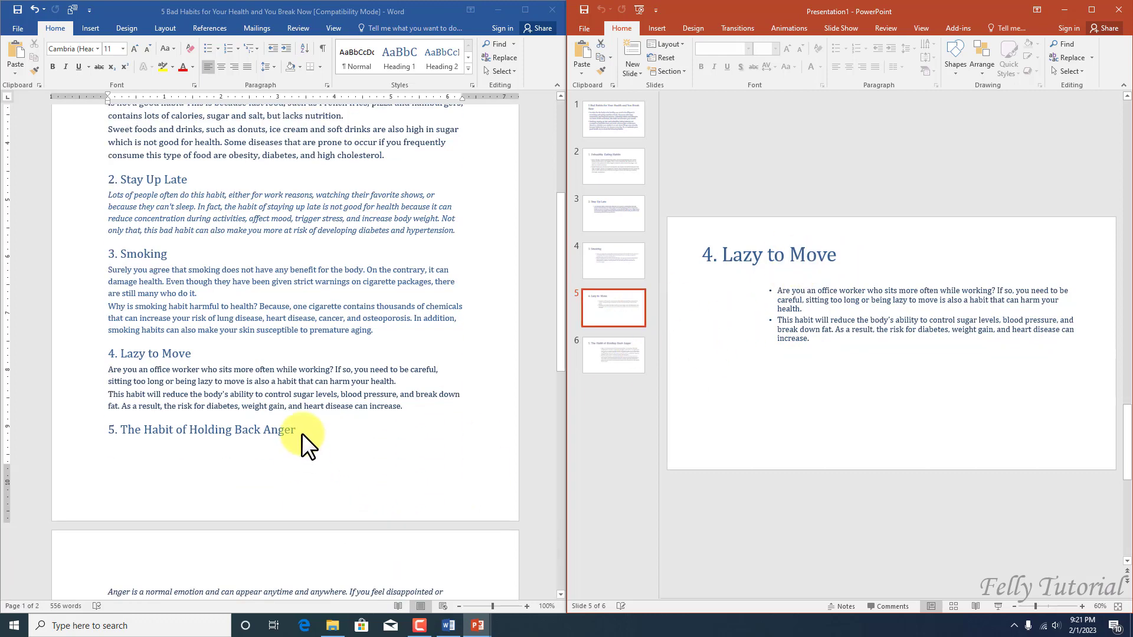
click(302, 433)
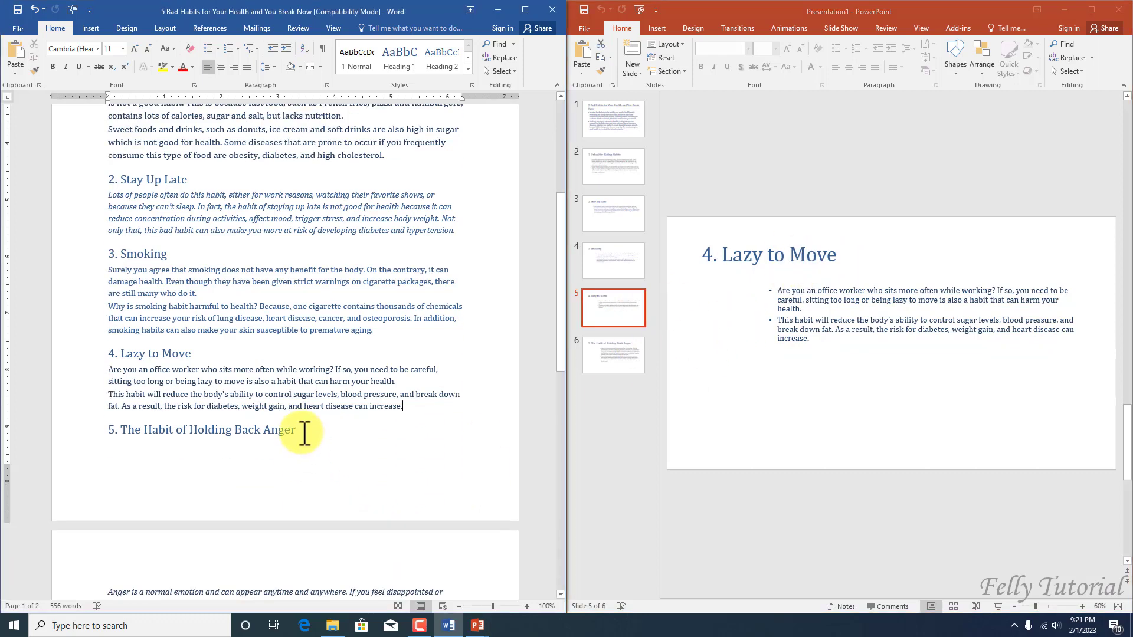
click(613, 360)
click(628, 363)
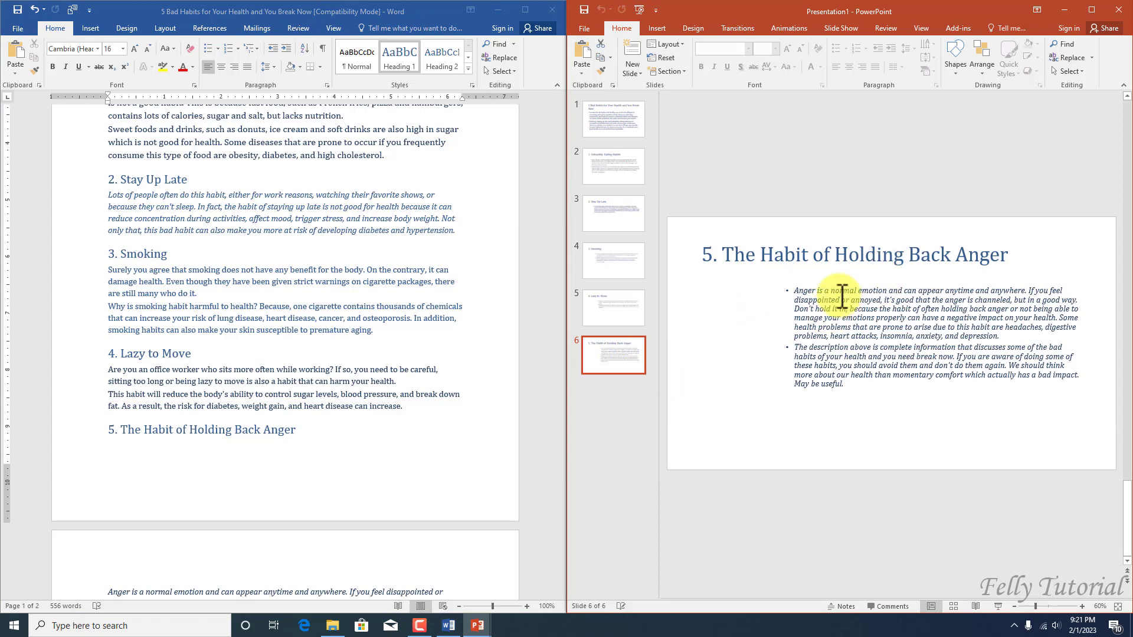
scroll(437, 296, up, 8)
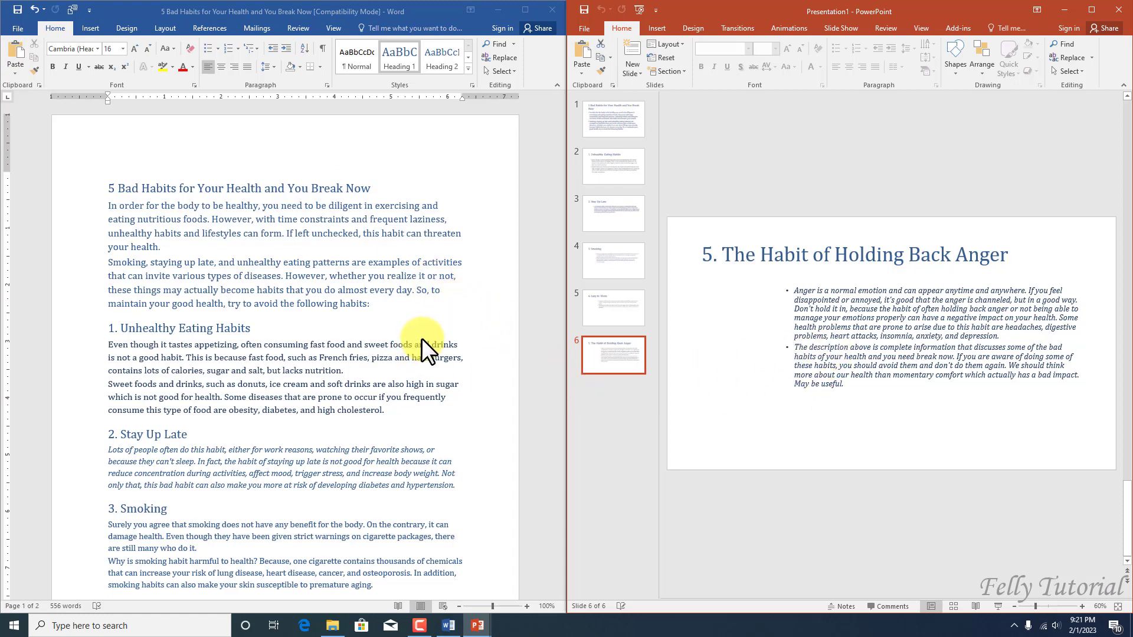
scroll(764, 324, up, 5)
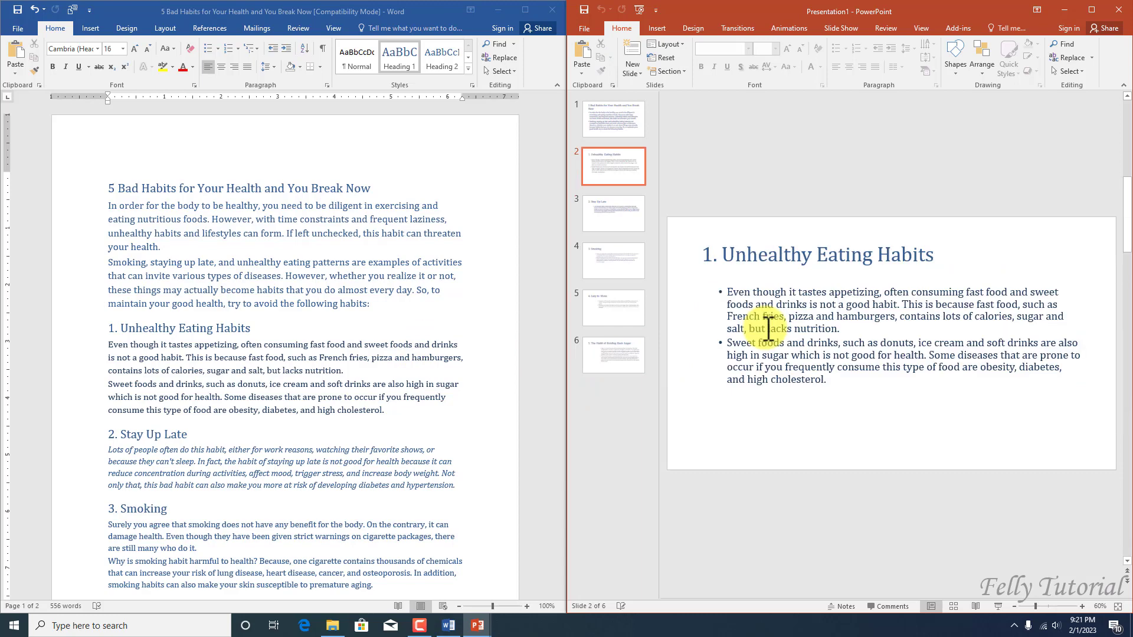